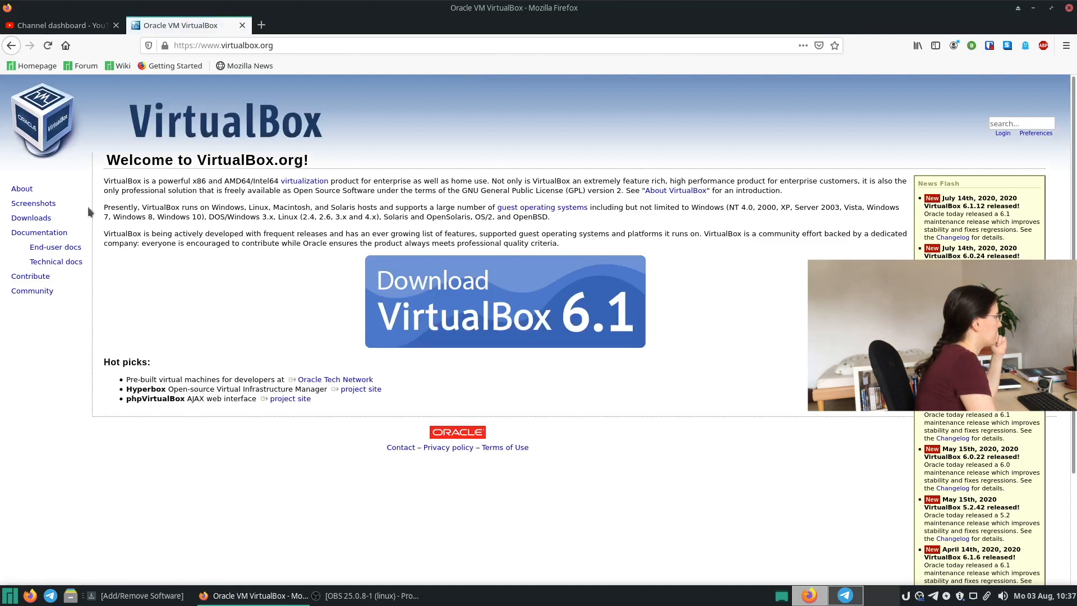
- Open the VirtualBox downloads page and review the 6.1.12 platform packages for the available host systems
click(30, 218)
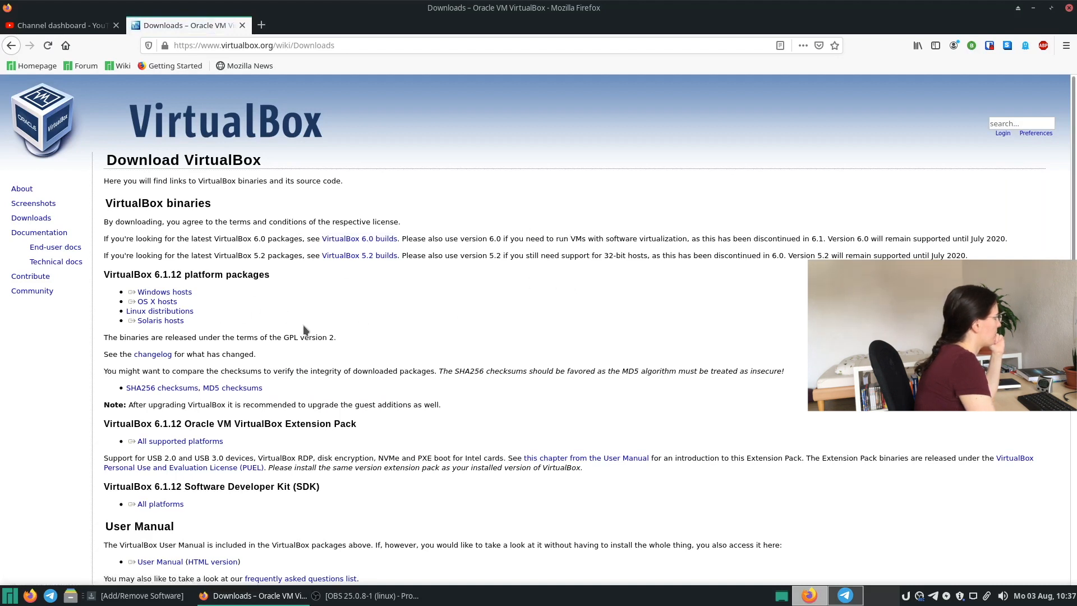
click(187, 292)
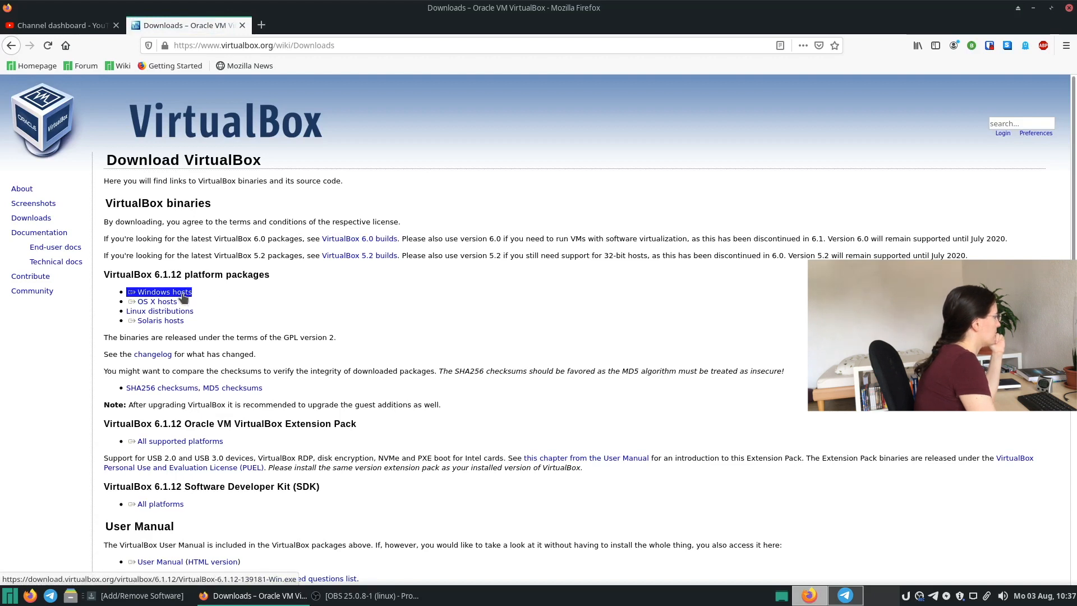
click(160, 322)
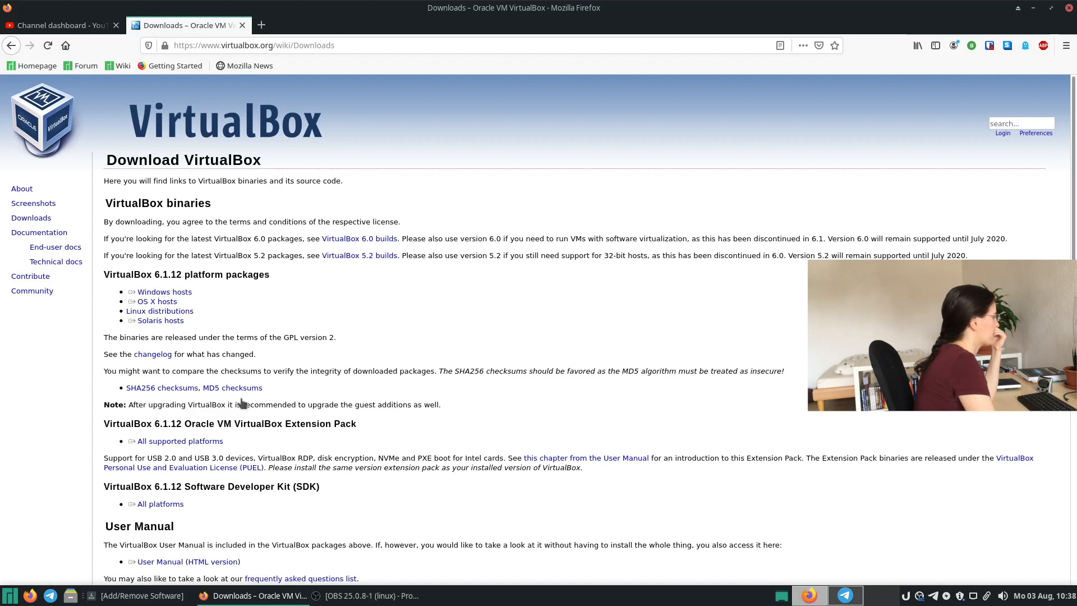
- Launch Oracle VM VirtualBox Manager, then move its window higher on the screen and minimize it
key(ctrl+space)
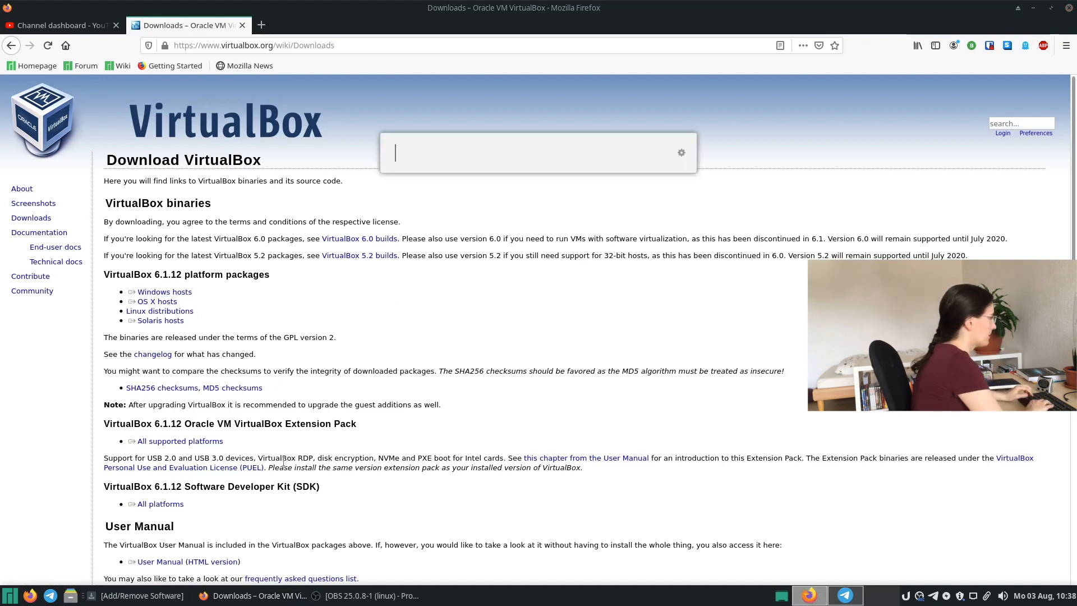
text(virtu)
key(Return)
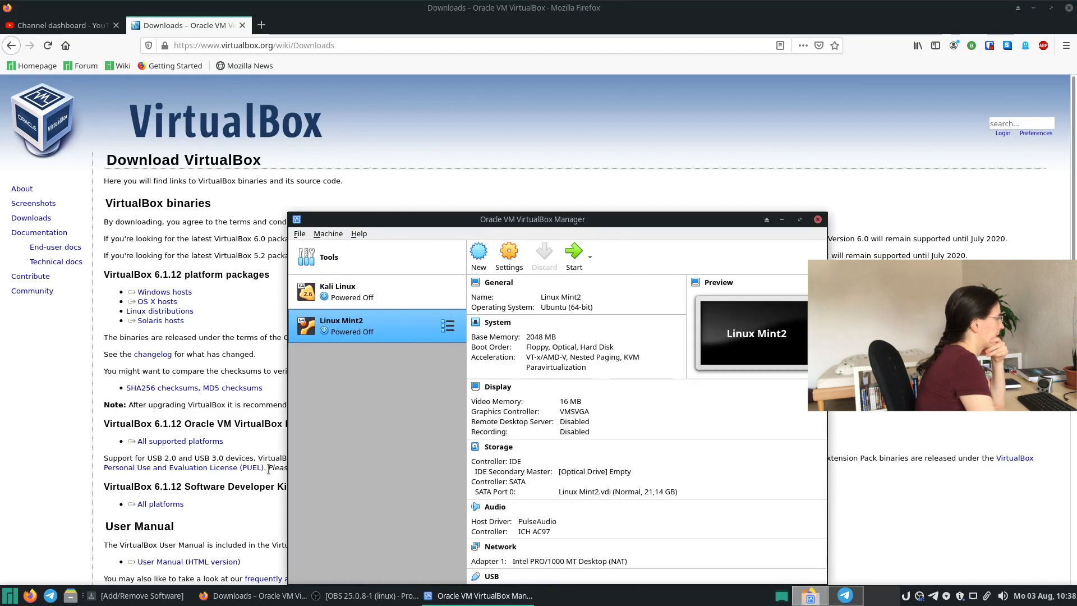
drag(458, 223, 456, 124)
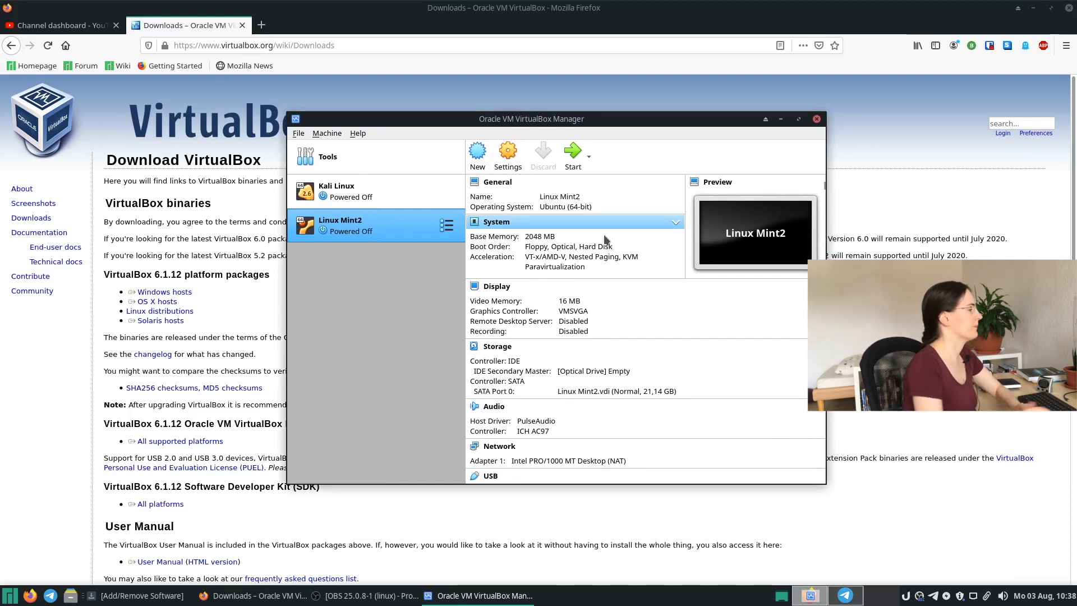
click(781, 120)
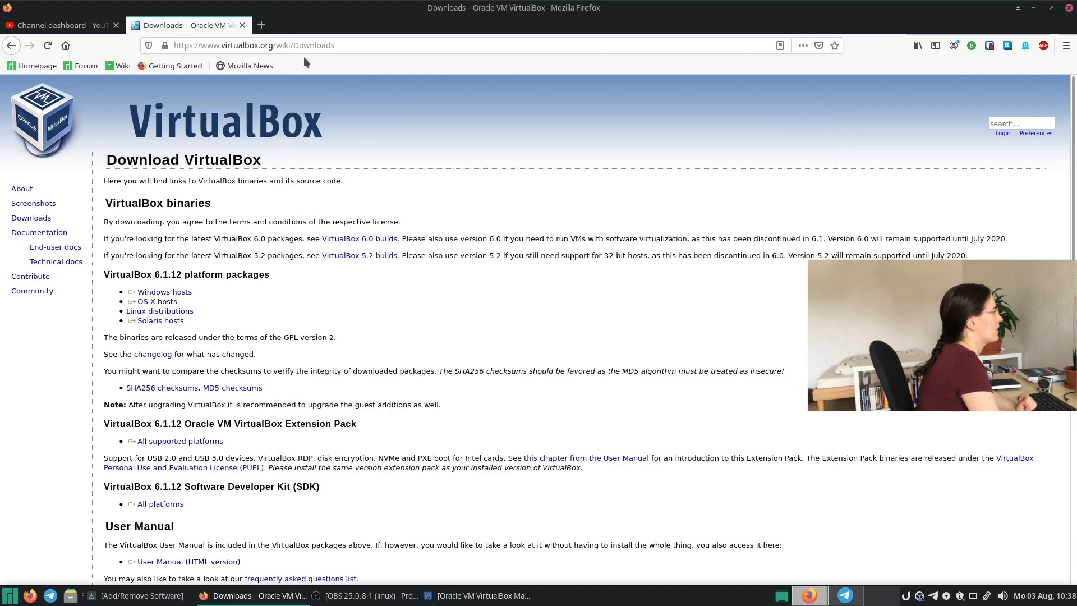
- Search the web for "linux mint iso" in a new browser tab and open the official Linux Mint download page
click(262, 24)
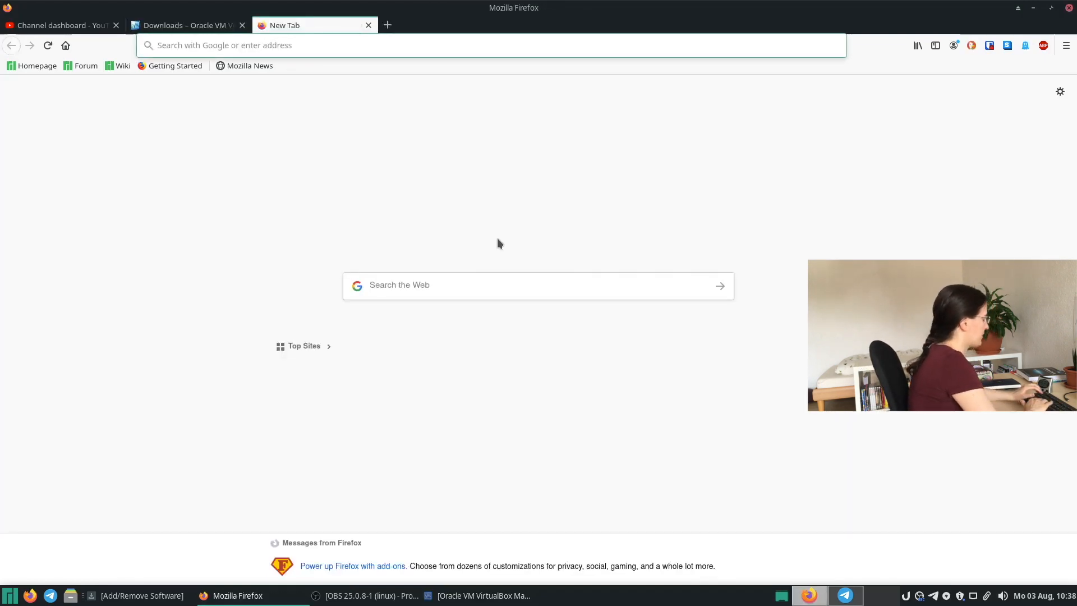
text(linux mint iso)
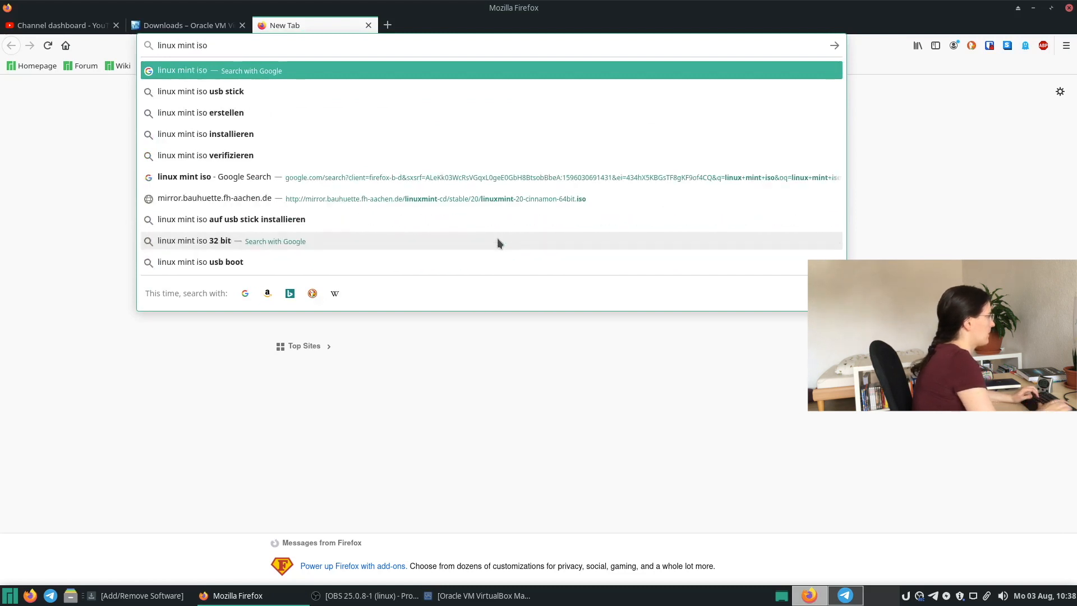
key(Return)
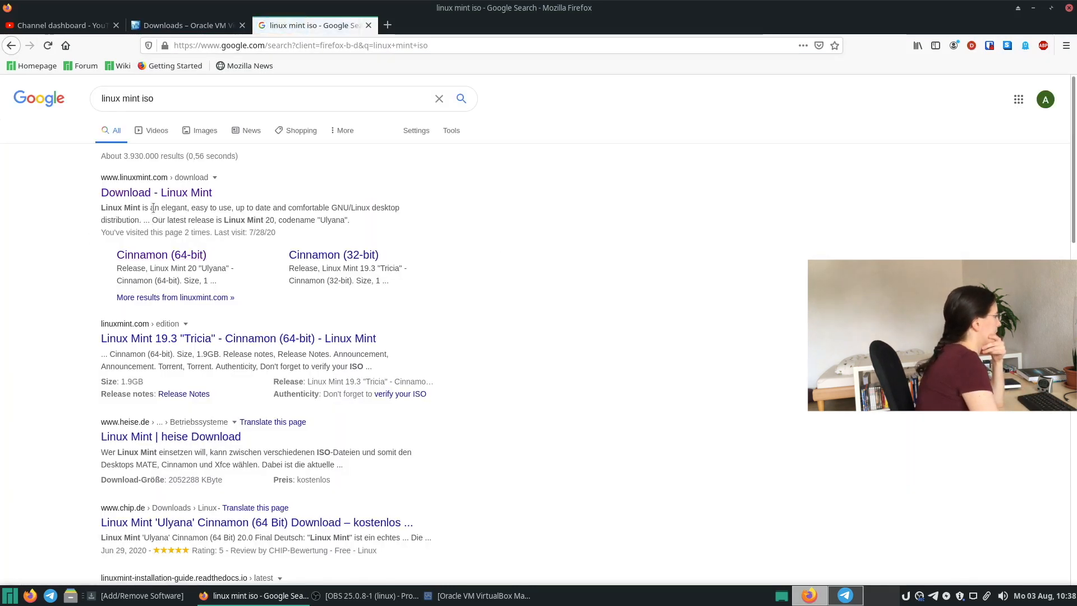
click(163, 194)
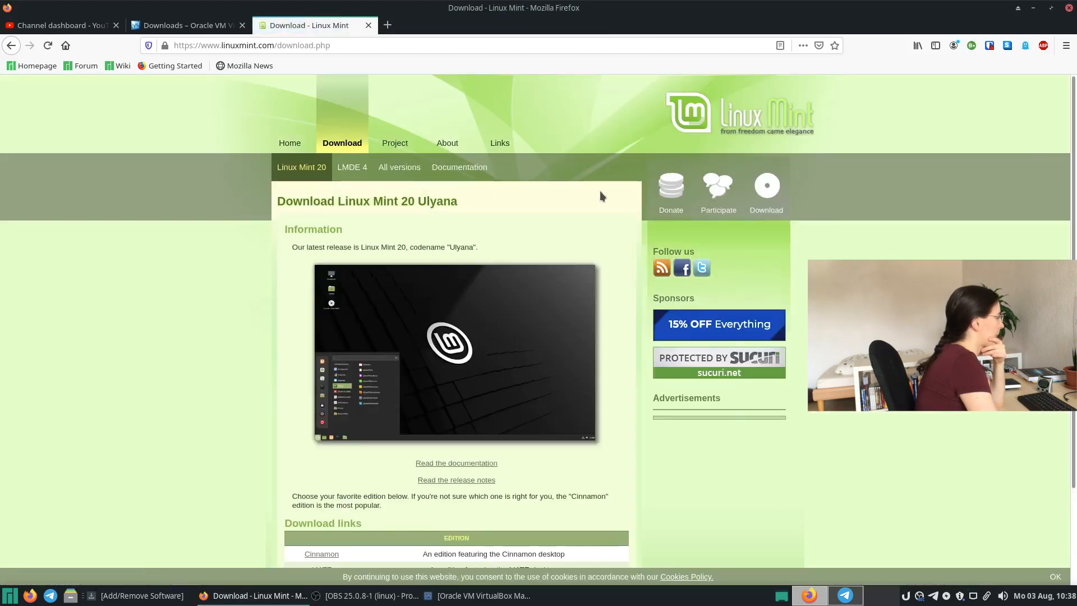
- Open the Cinnamon edition of Linux Mint 20 and examine its edition information and download mirrors
scroll(645, 220, down, 2)
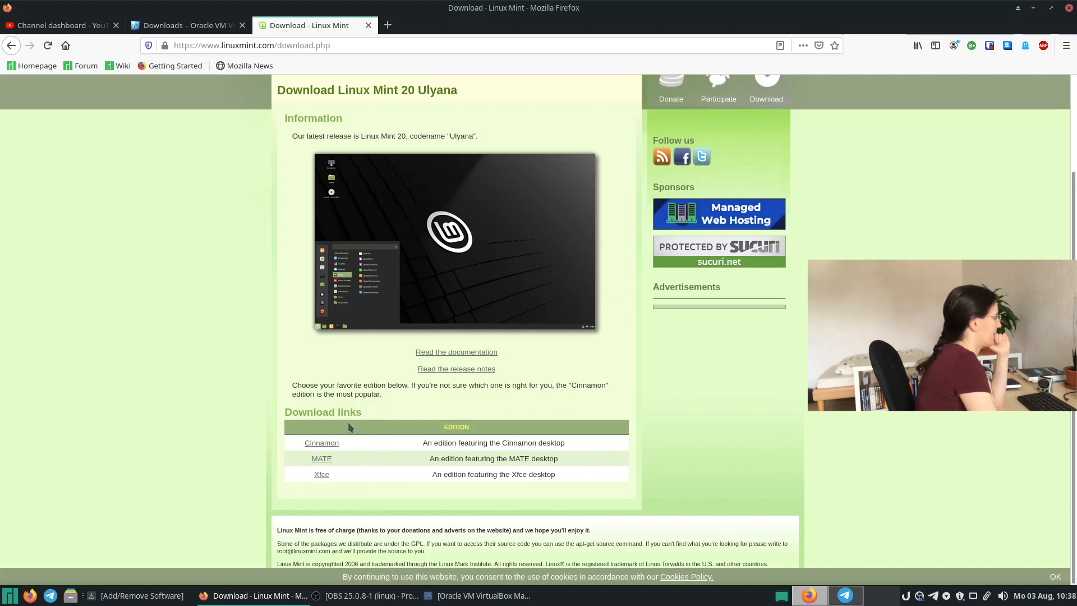
click(321, 443)
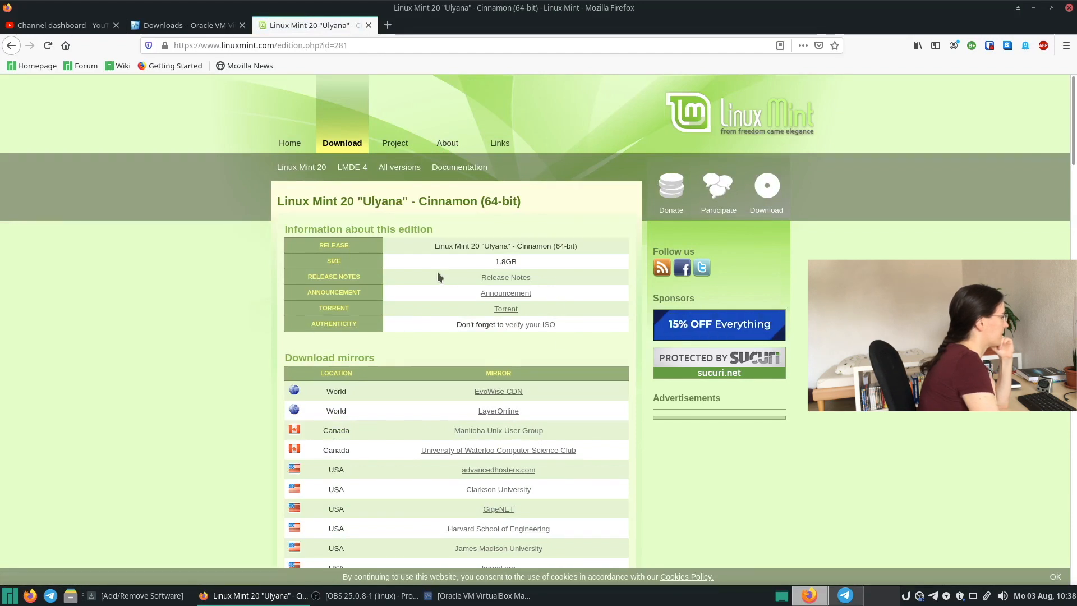
scroll(438, 273, down, 2)
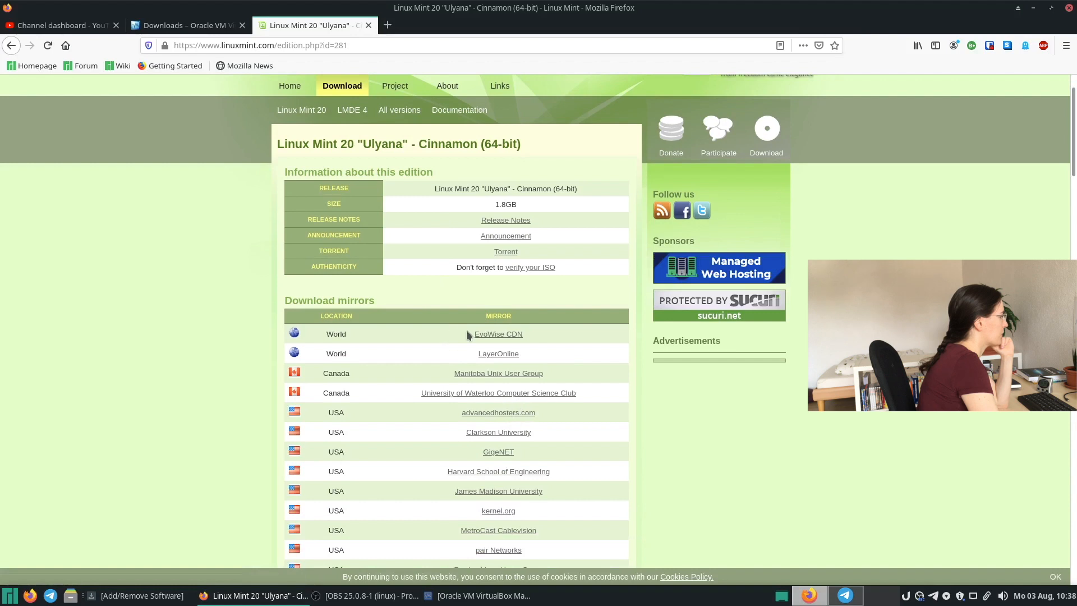
scroll(466, 331, down, 2)
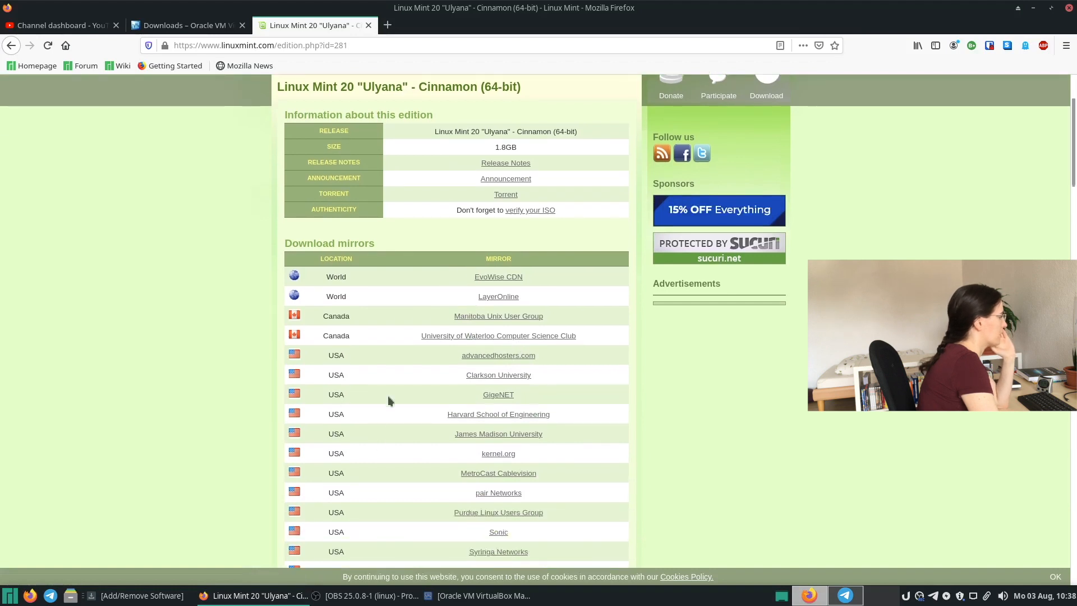
scroll(521, 331, up, 2)
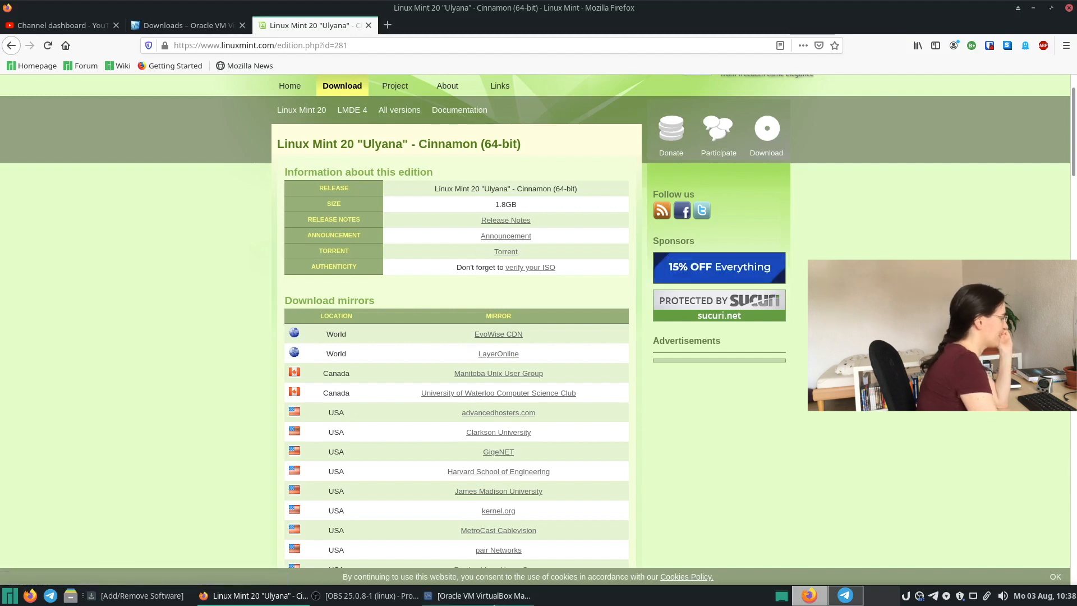
- Switch to VirtualBox Manager and start a new virtual machine named "Linux Mint3" with type Linux and version Ubuntu (64-bit)
click(486, 599)
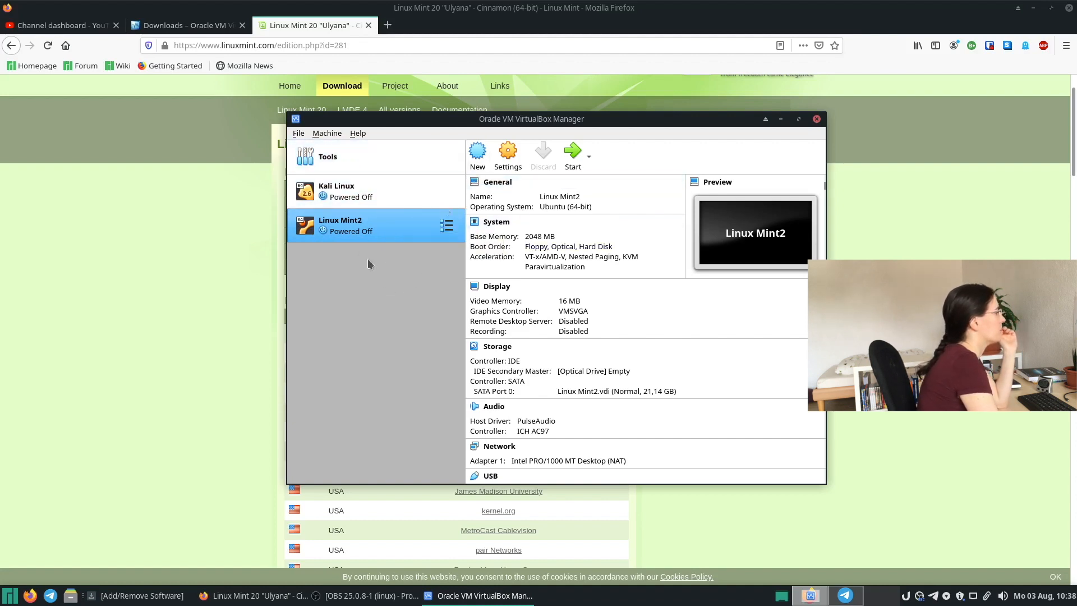
click(479, 156)
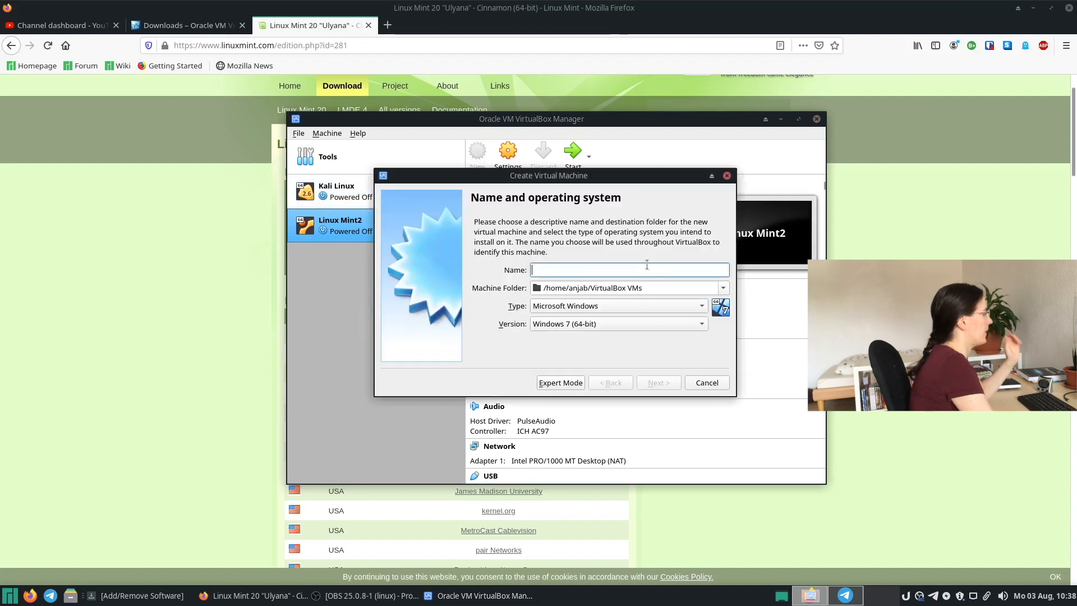
text(Linux Mint3)
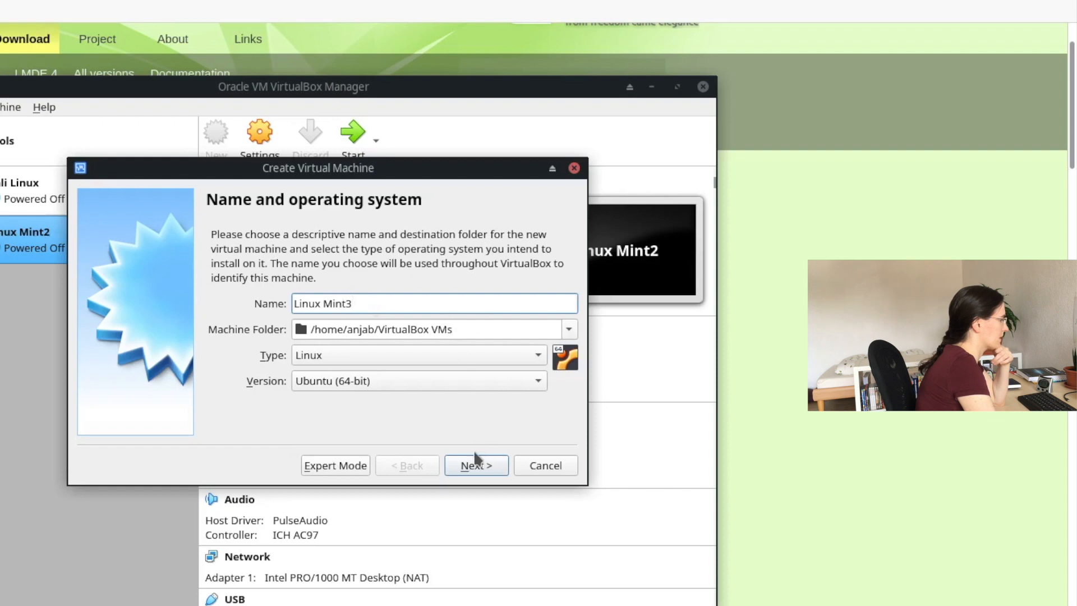
click(475, 471)
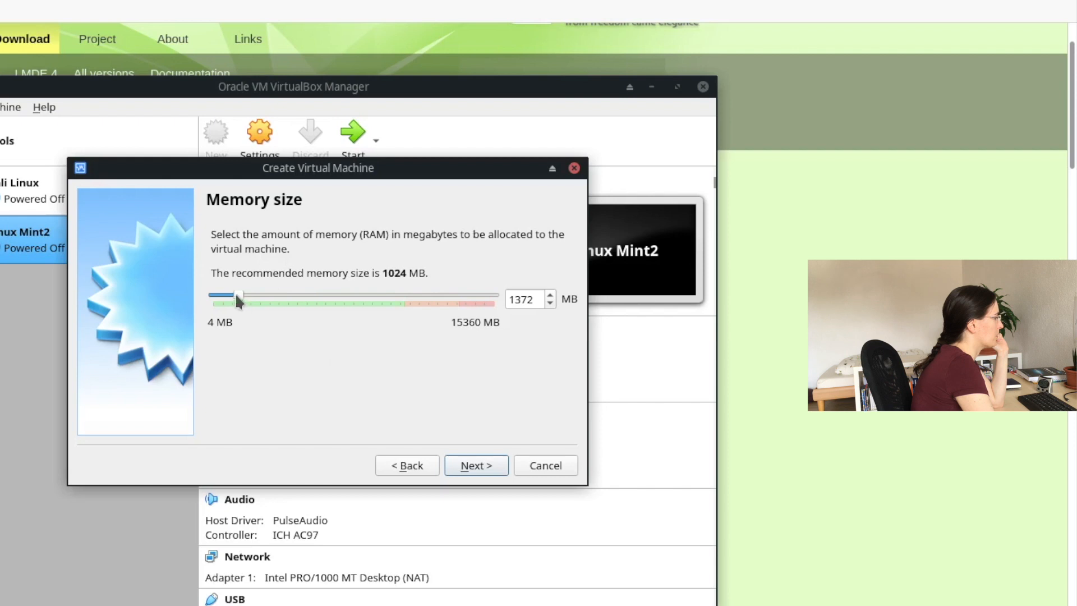
- Set the new virtual machine's memory size to 1725 MB and continue to the hard disk options
drag(240, 298, 295, 295)
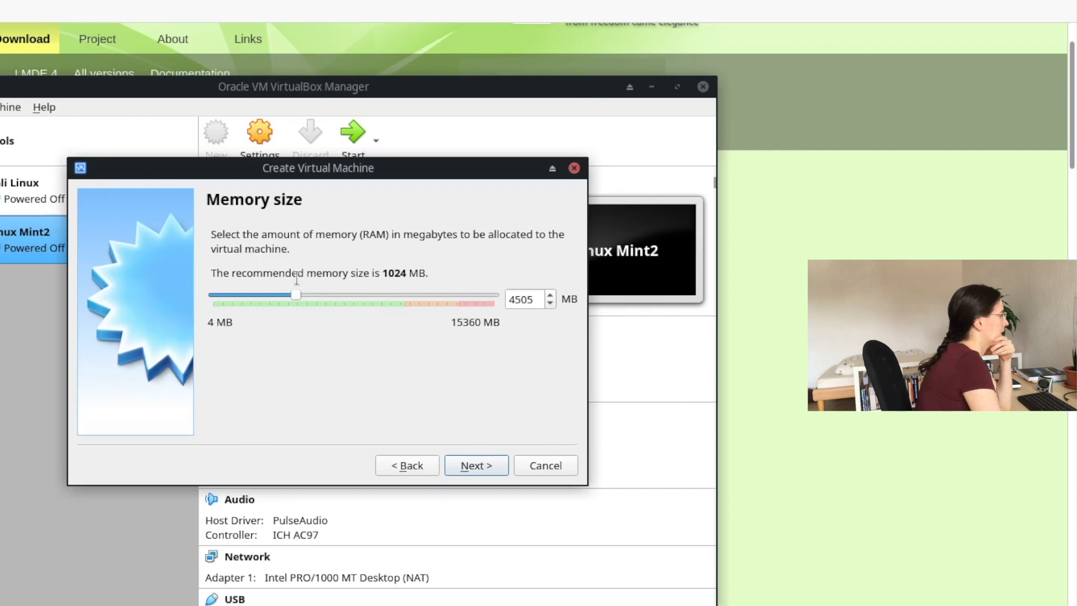
click(292, 295)
drag(292, 296, 245, 295)
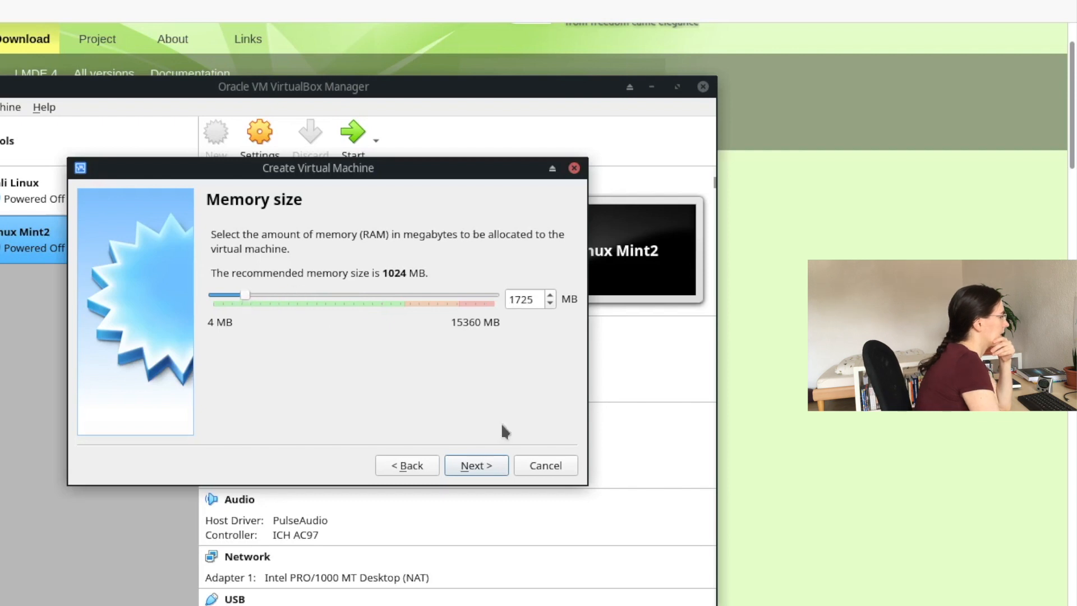
click(481, 470)
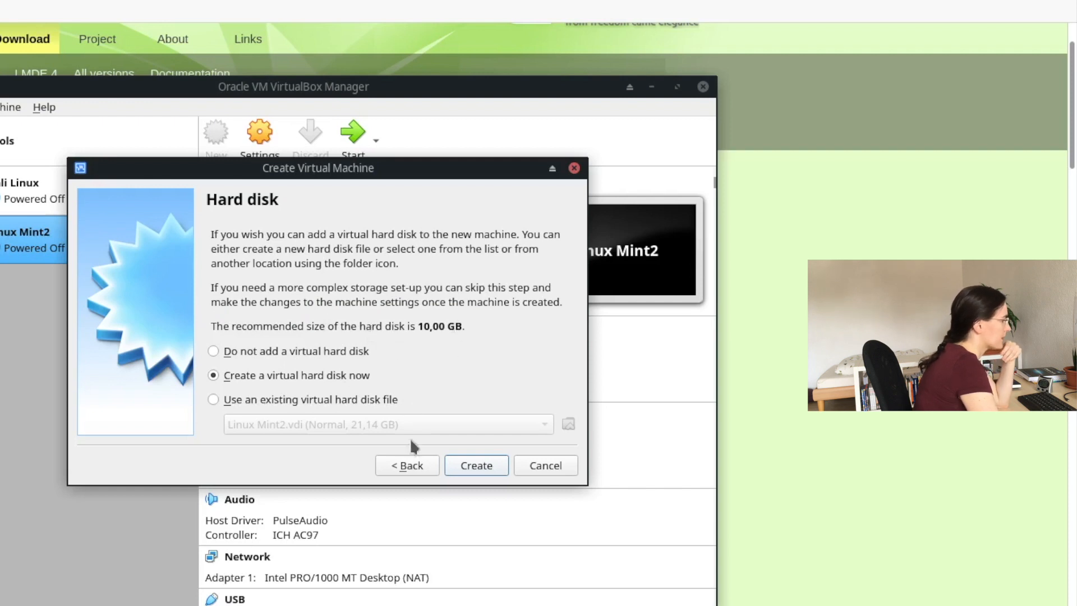
- Create a new dynamically allocated VDI virtual hard disk of 31.91 GB for the Linux Mint3 machine
click(475, 470)
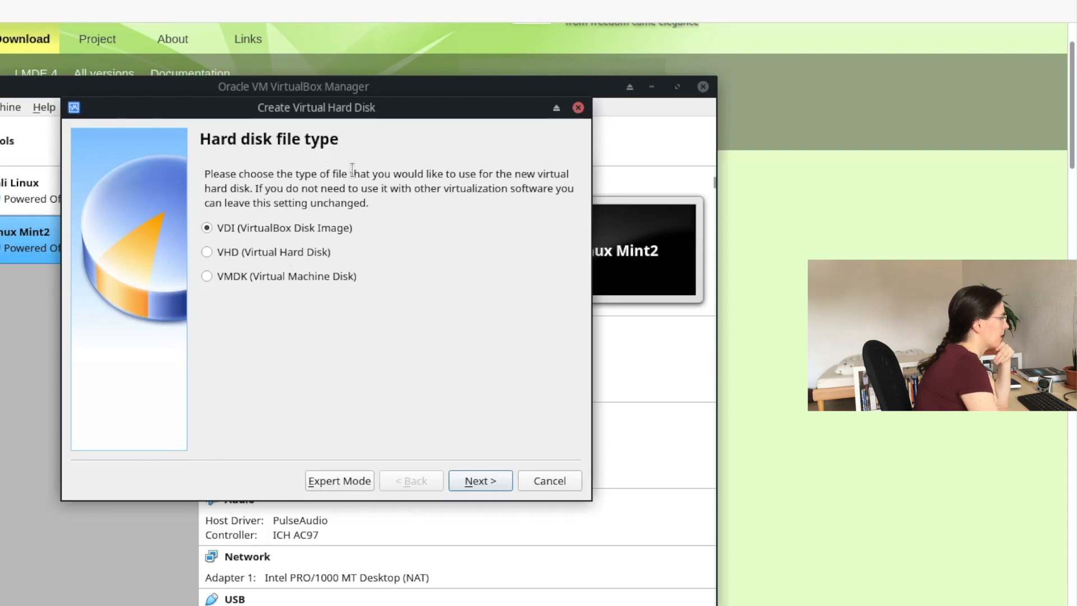
click(481, 481)
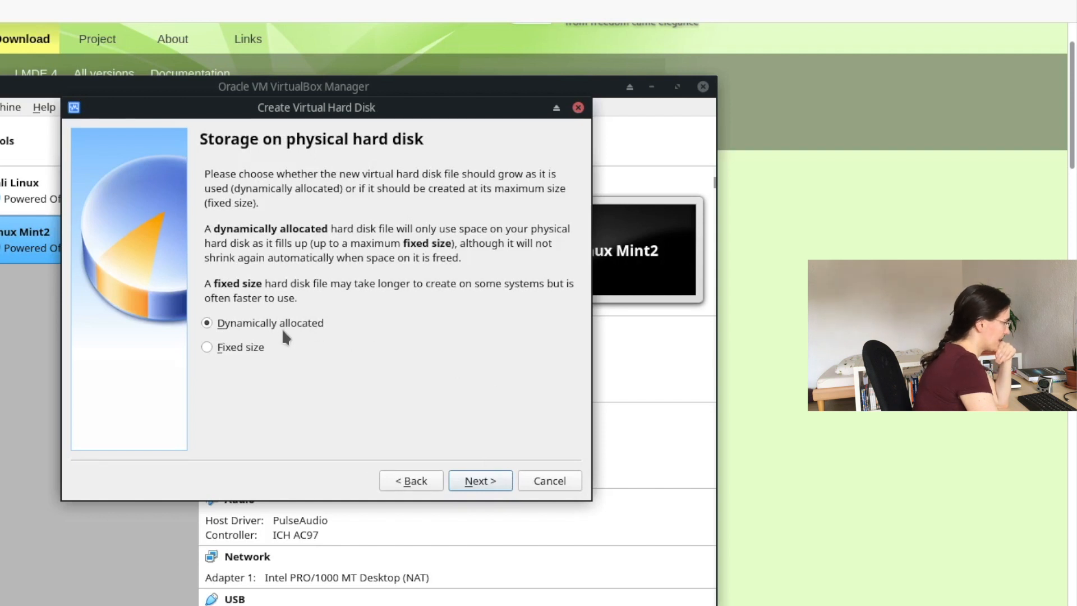
click(480, 481)
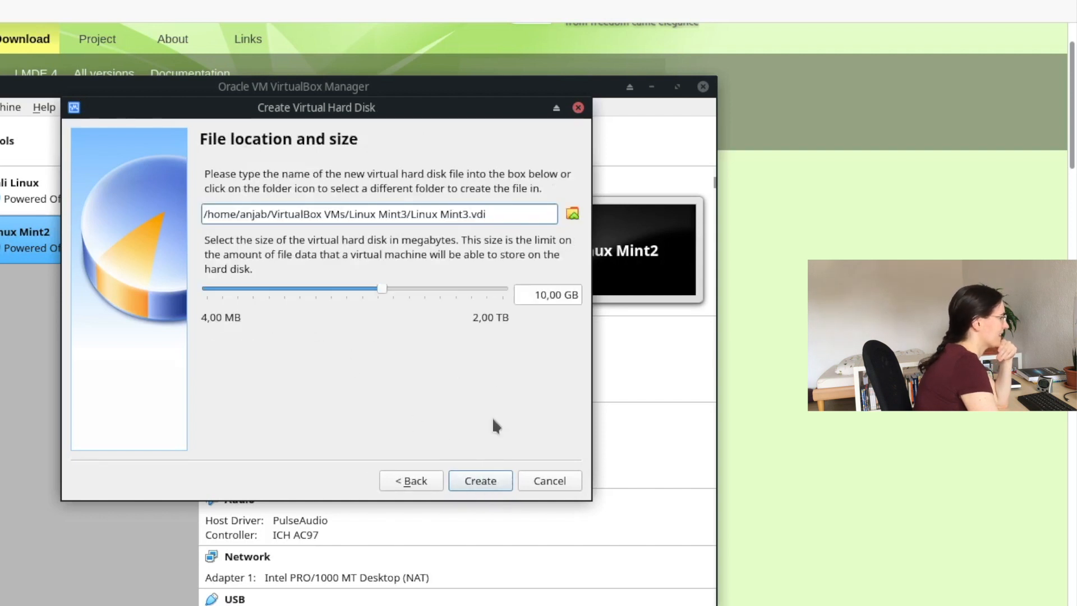
drag(382, 288, 381, 289)
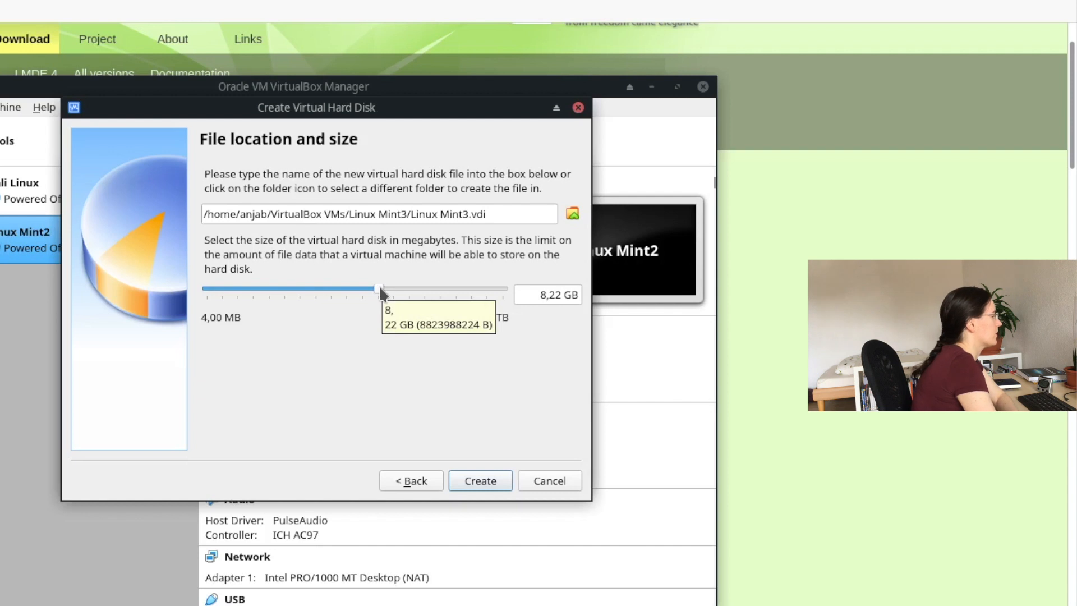
drag(380, 286, 395, 287)
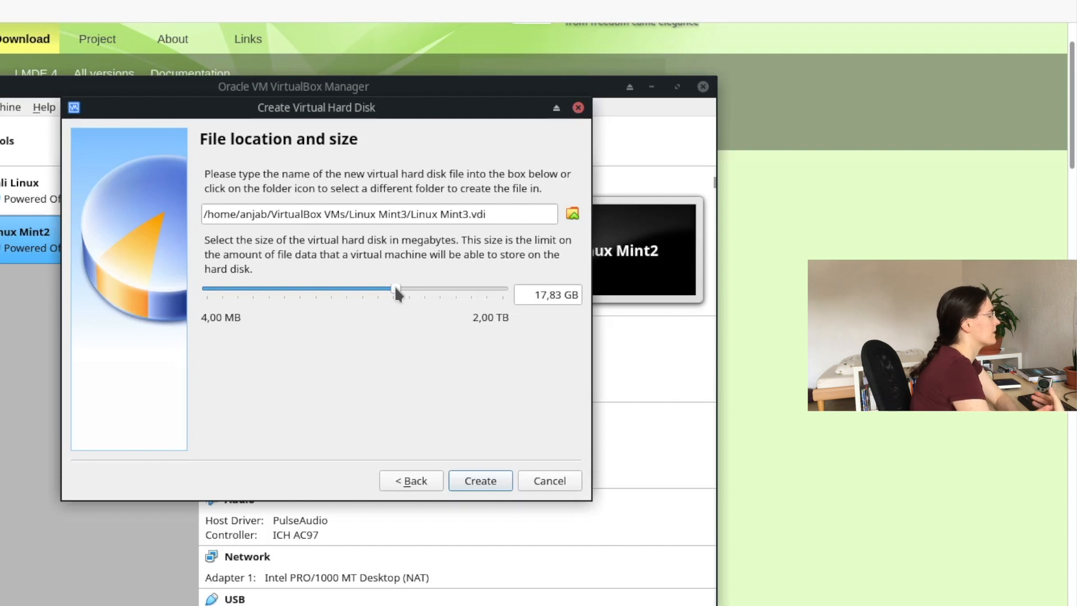
drag(399, 292, 412, 290)
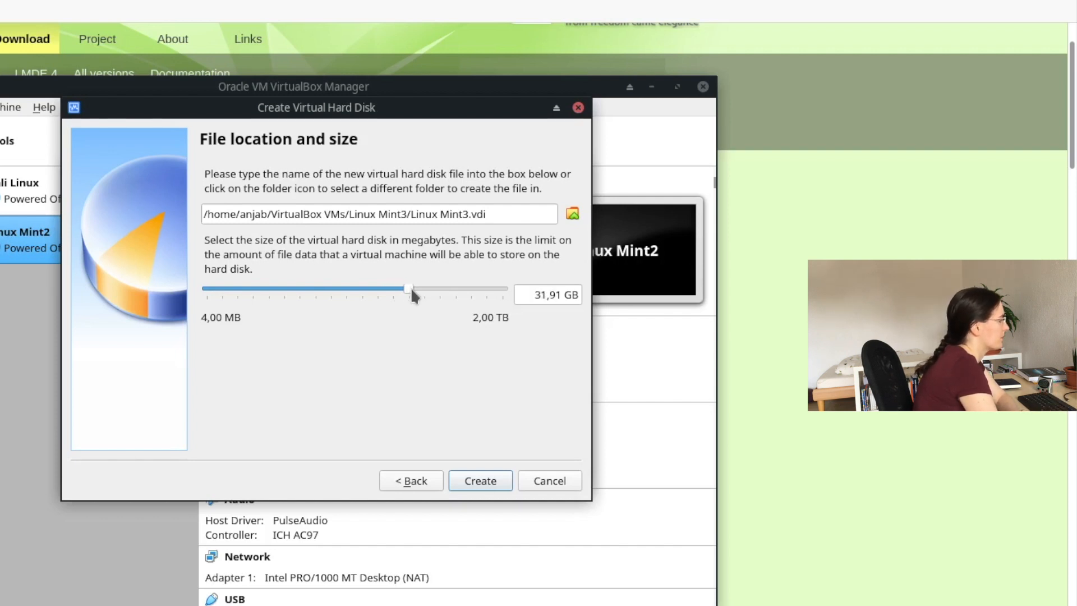
click(478, 486)
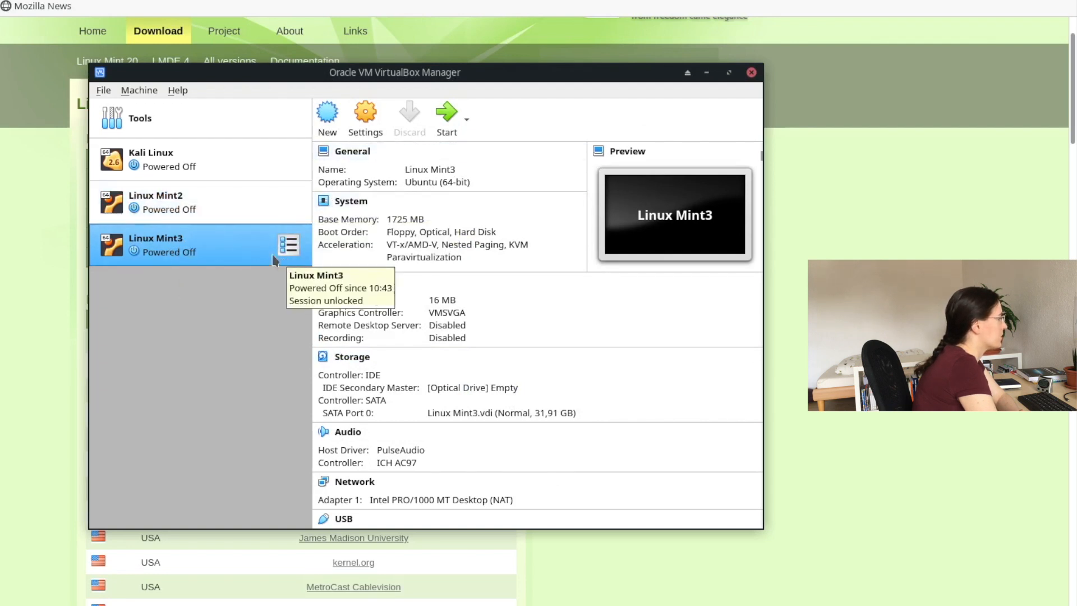
- Attach linuxmint-20-cinnamon-64bit.iso from the Downloads folder to the empty IDE optical drive in the Linux Mint3 machine's storage settings
click(366, 116)
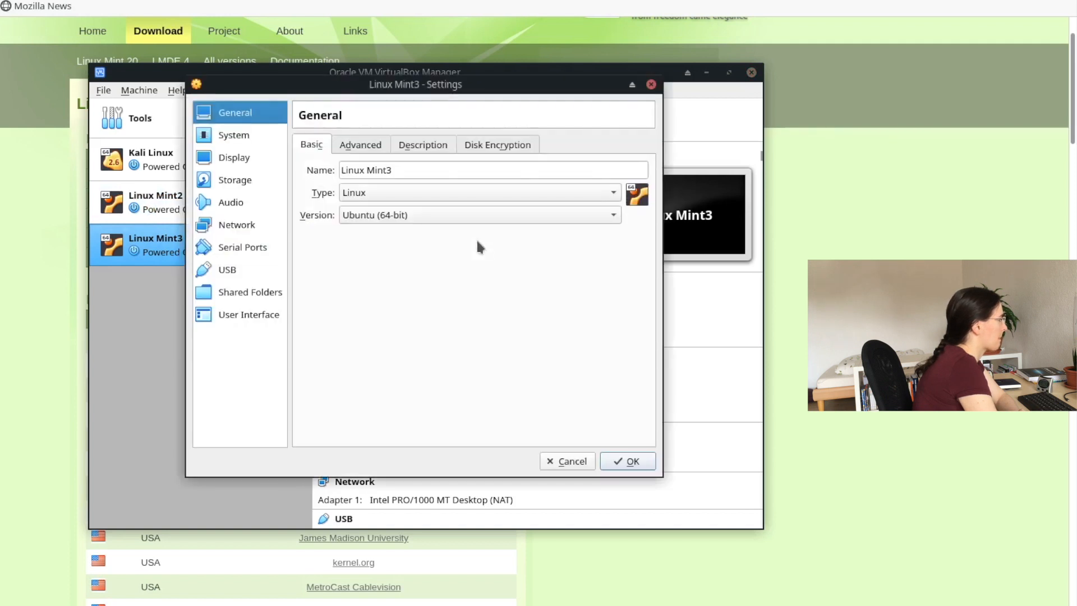
click(243, 185)
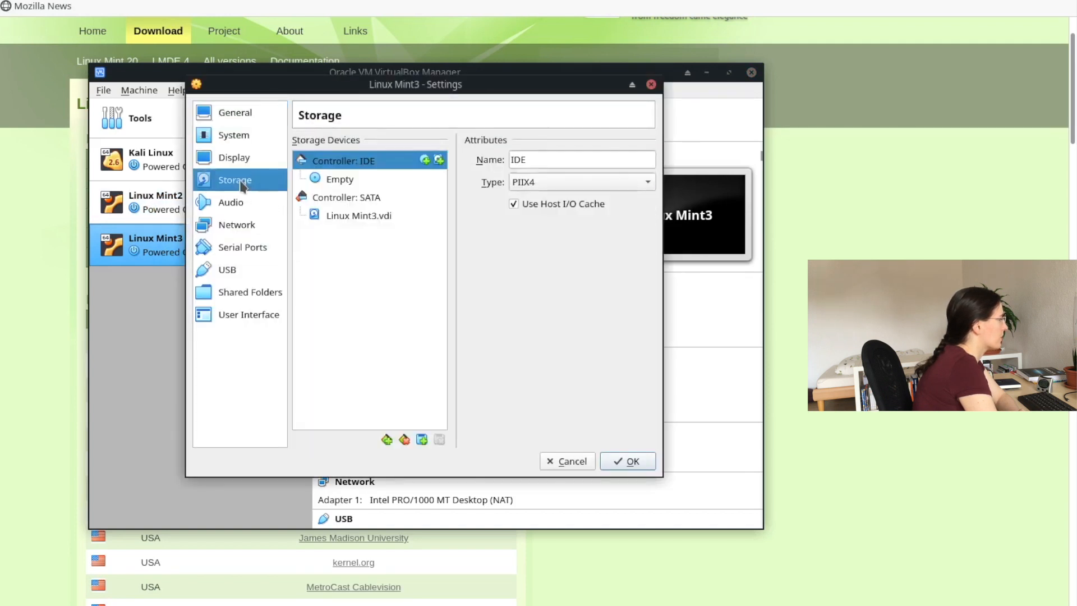
drag(335, 180, 651, 160)
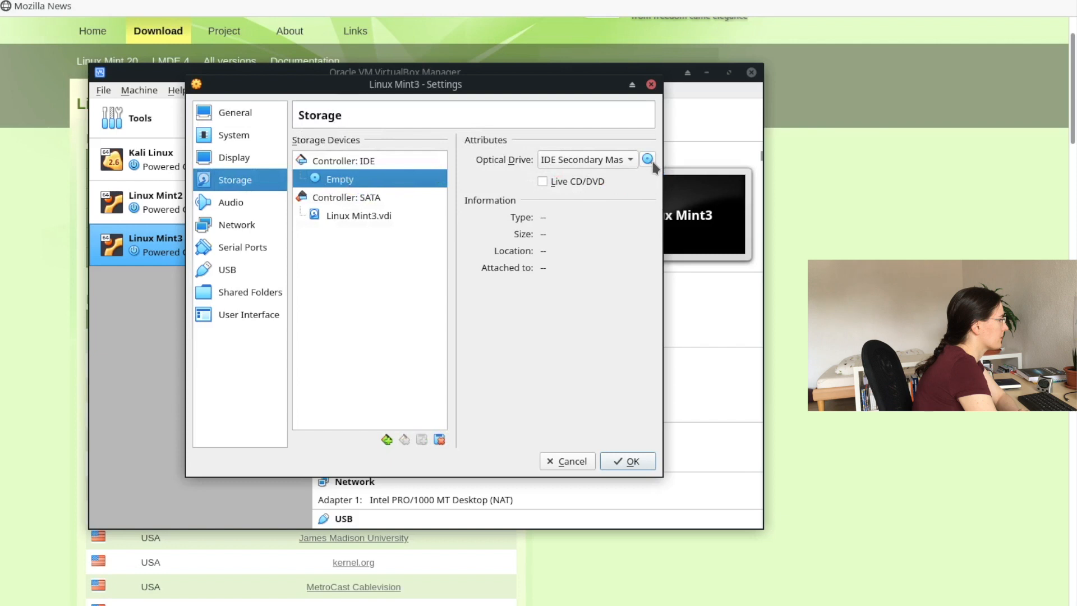
click(648, 159)
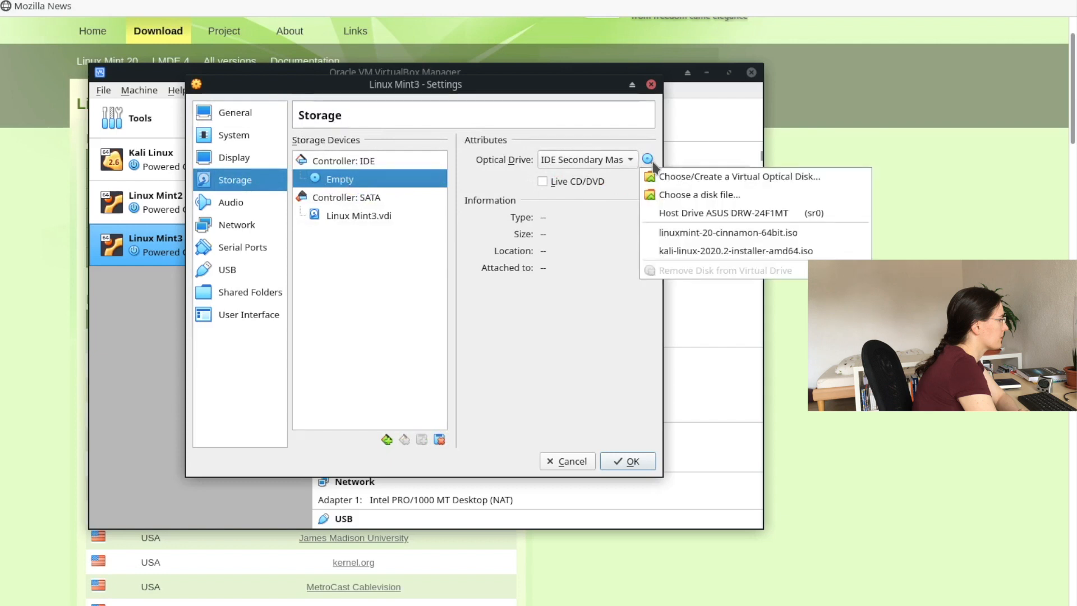
click(743, 196)
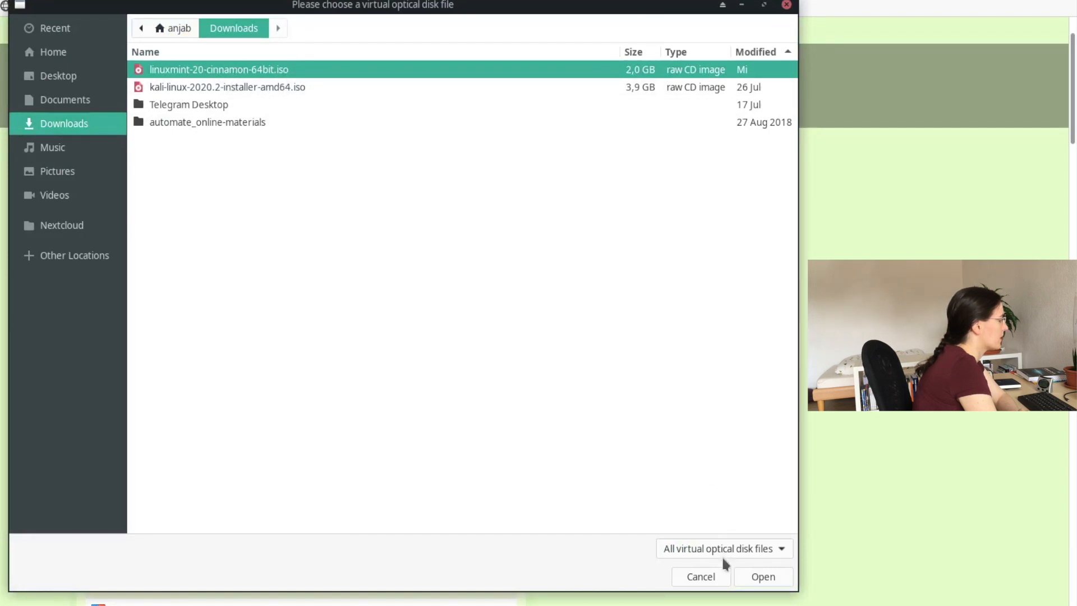
click(760, 578)
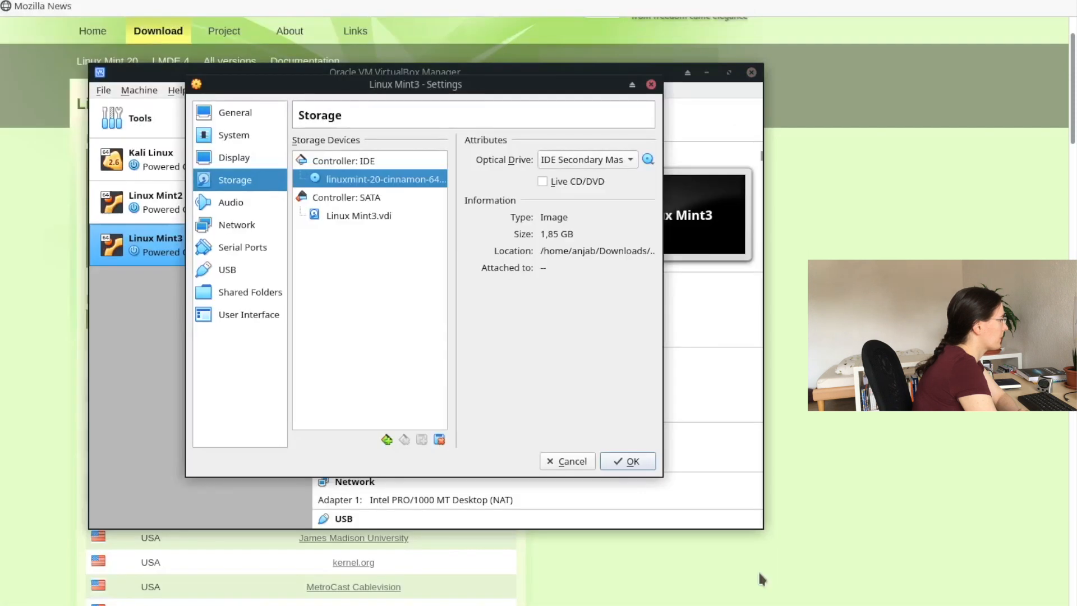
click(628, 462)
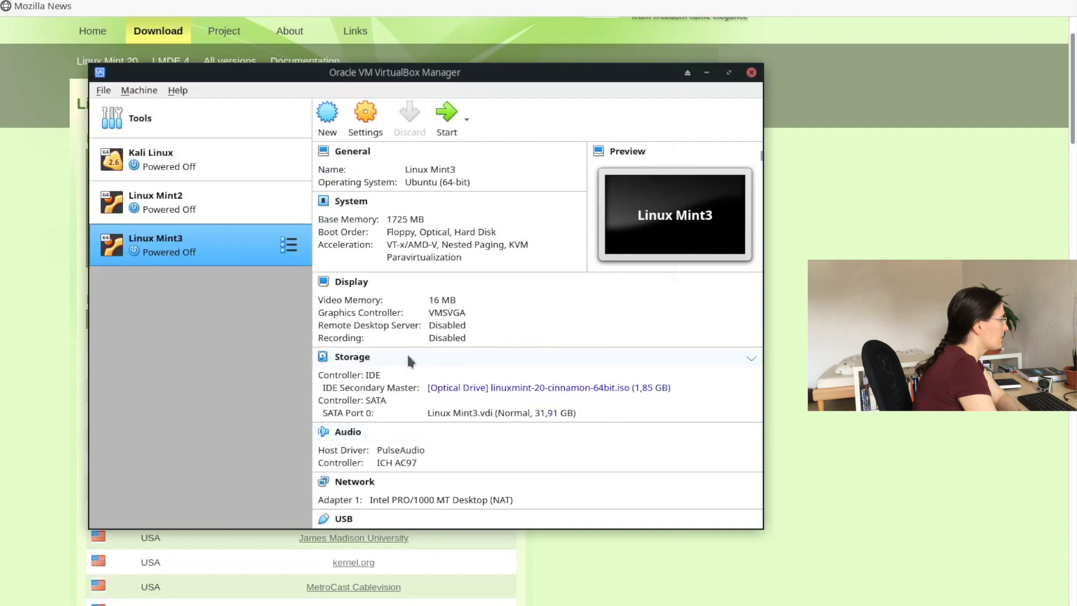
- Start the Linux Mint3 virtual machine and boot into the live session with the Start Linux Mint option
click(447, 126)
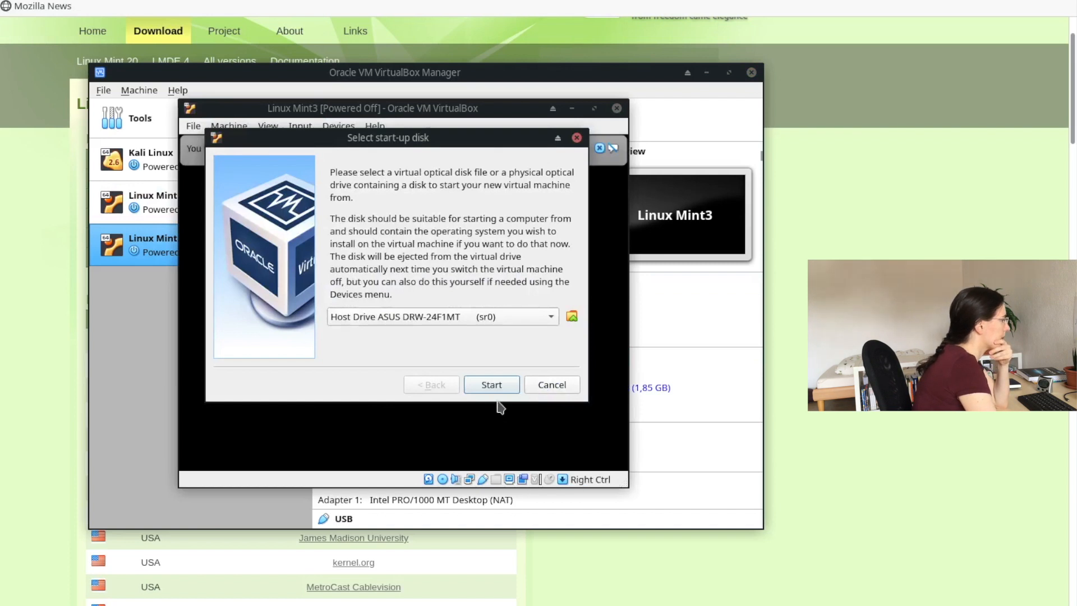
click(492, 384)
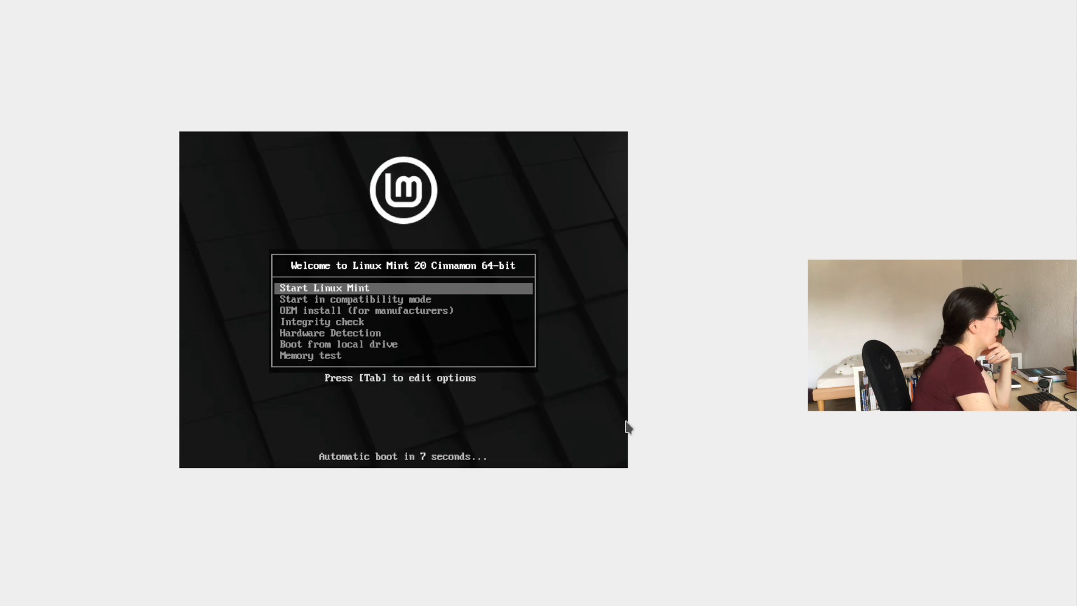
key(Return)
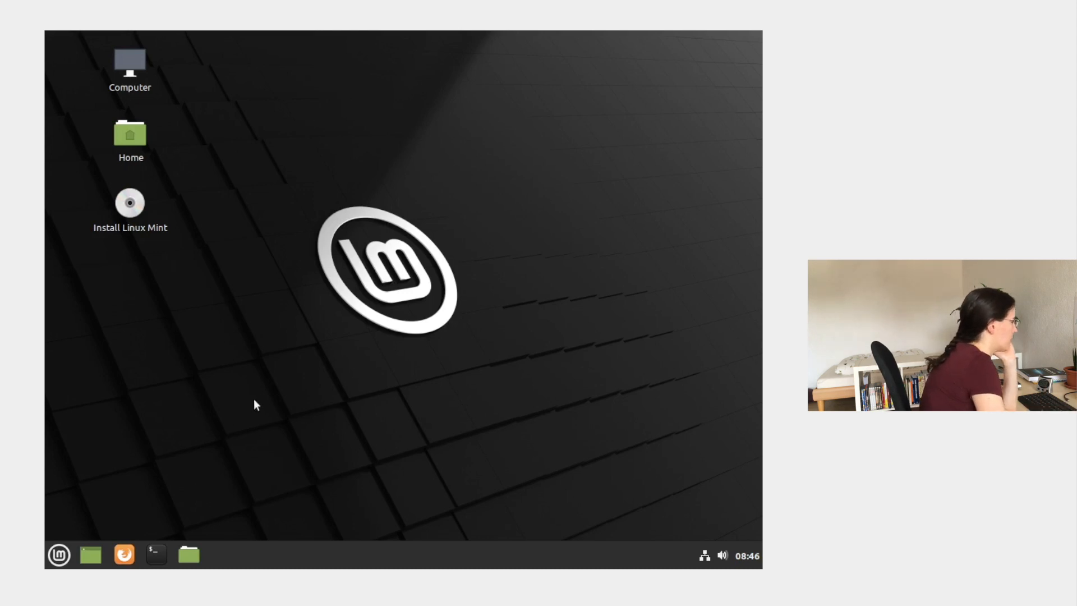
- Open Firefox in the live session to view the Linux Mint start page, and close the browser
click(122, 564)
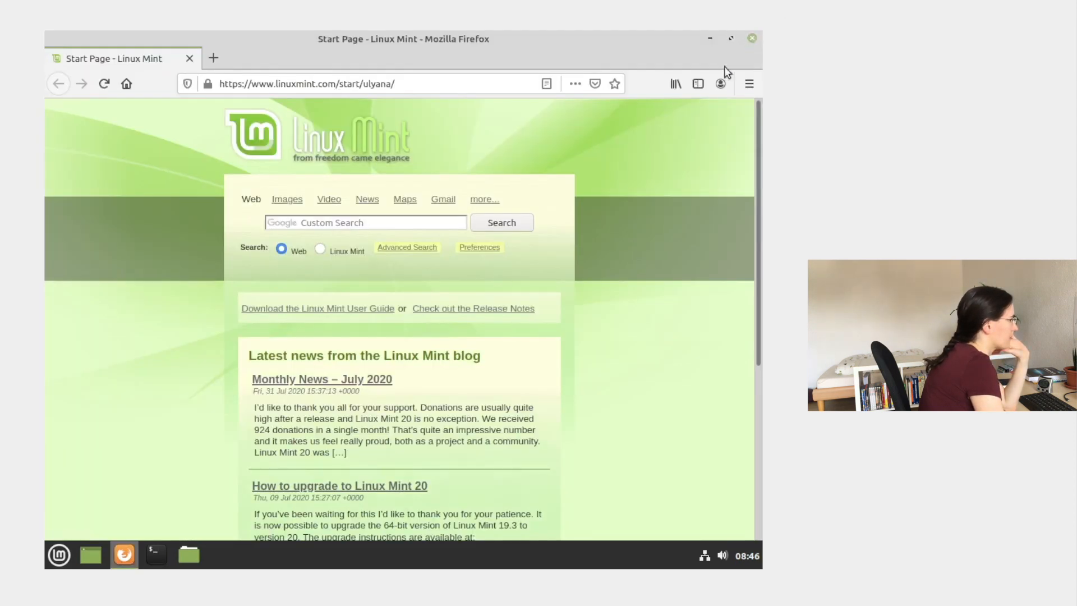
click(752, 38)
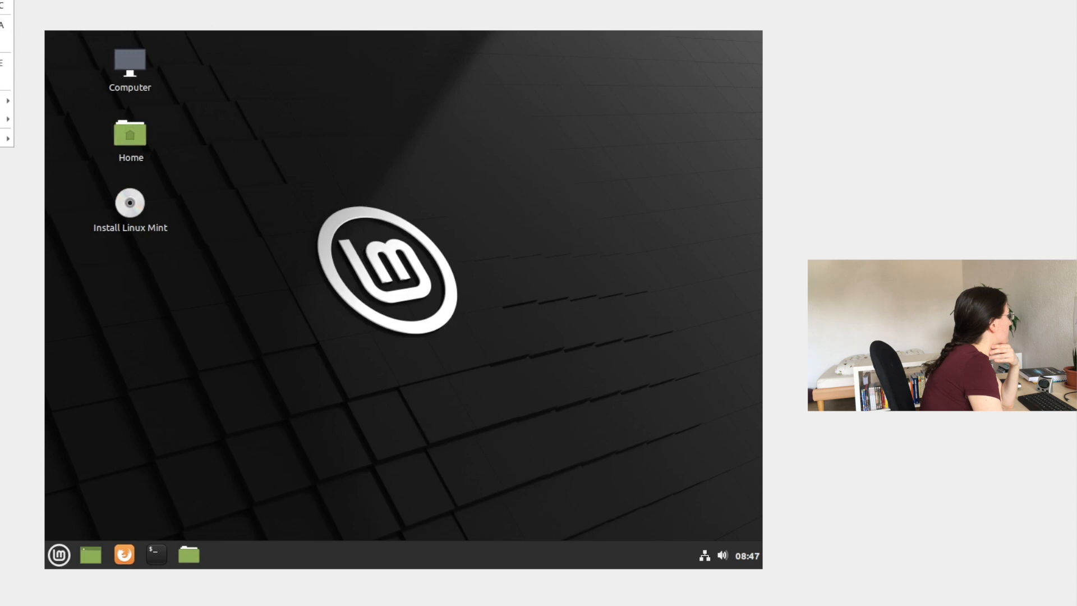
click(437, 359)
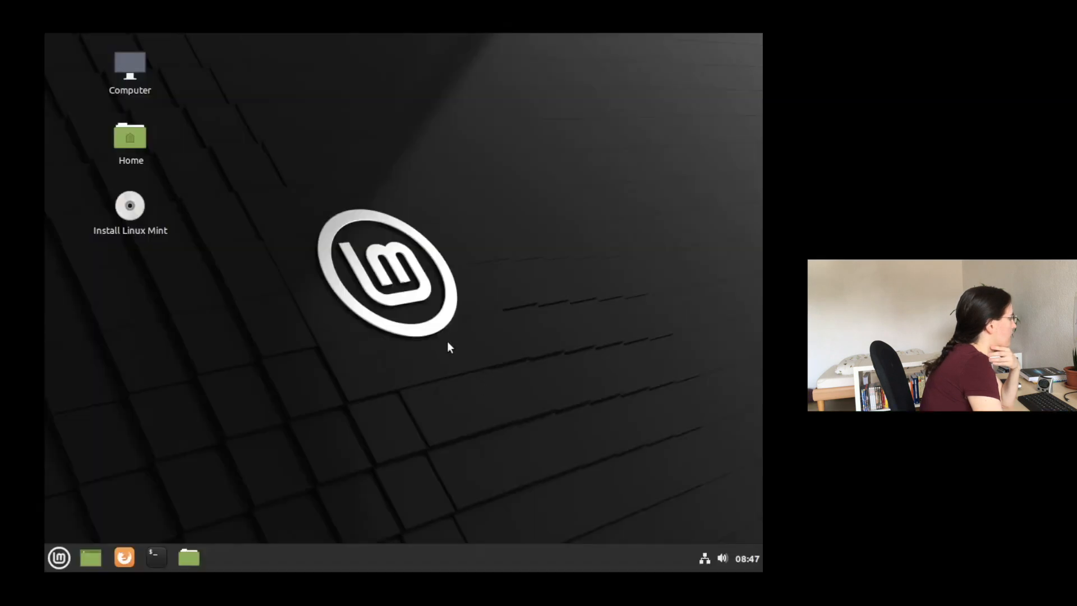
- Find the Display settings of the live session and set the screen resolution to 1680 x 1050 (16:10)
click(59, 557)
text(di)
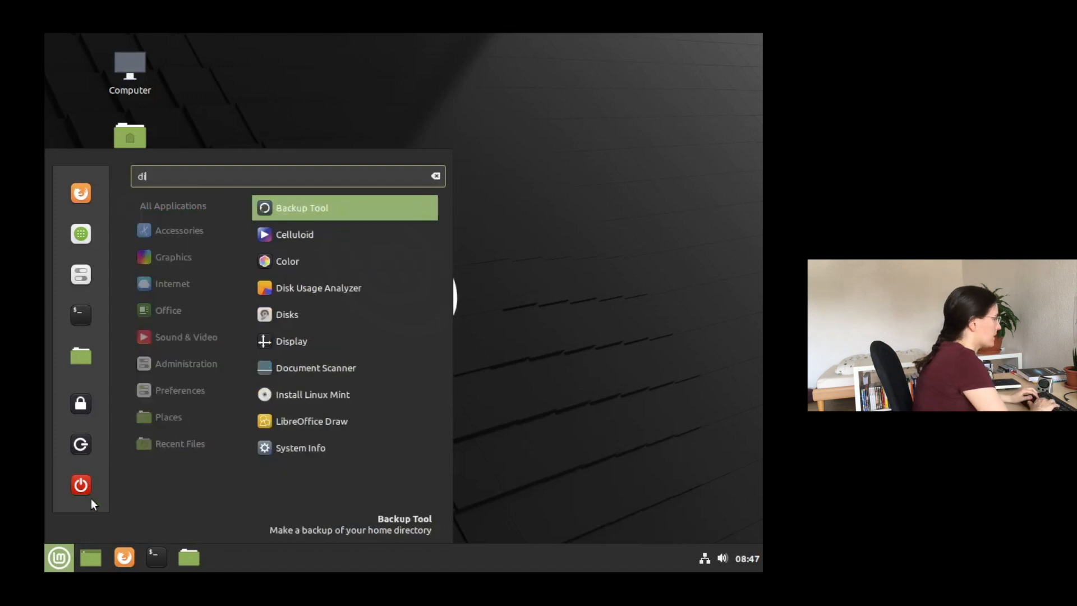
text(spl)
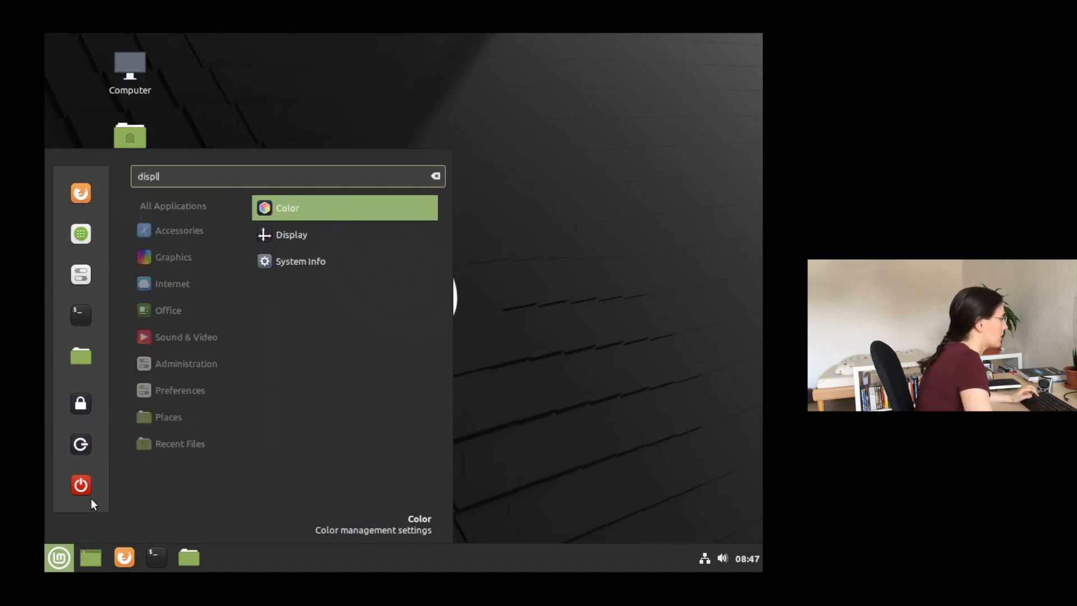
key(Down)
key(Return)
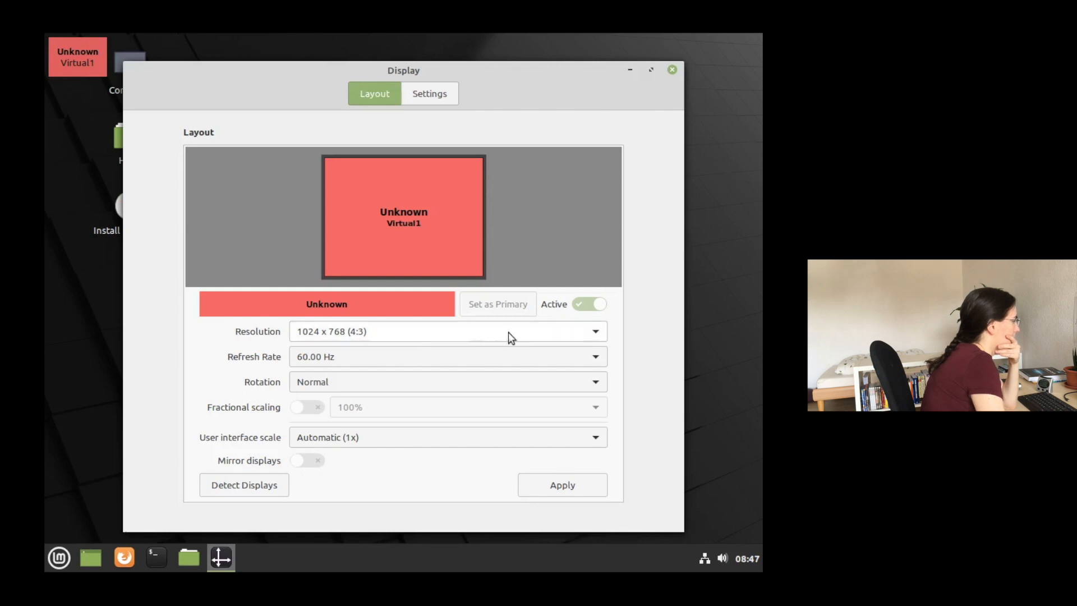
click(511, 337)
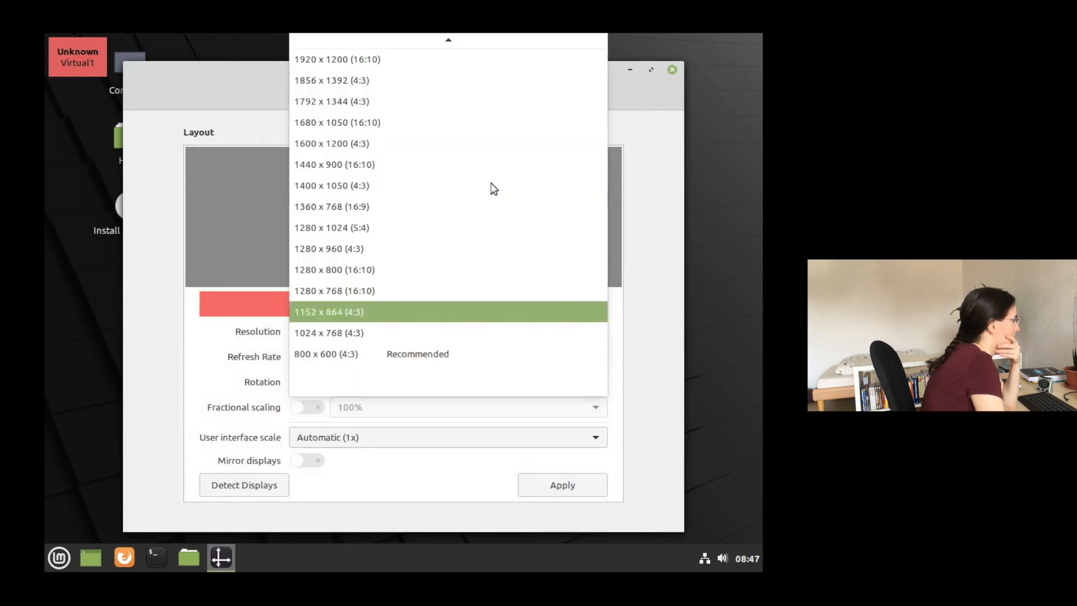
scroll(483, 200, up, 2)
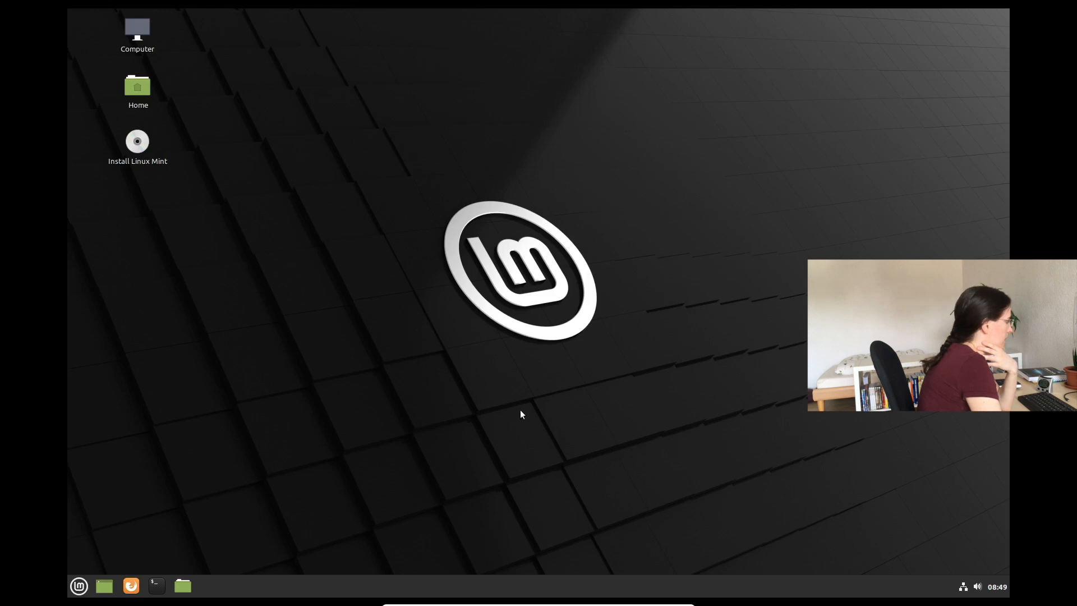
- View the available options for closing the virtual machine, and cancel to keep it running
mouse_move(608, 605)
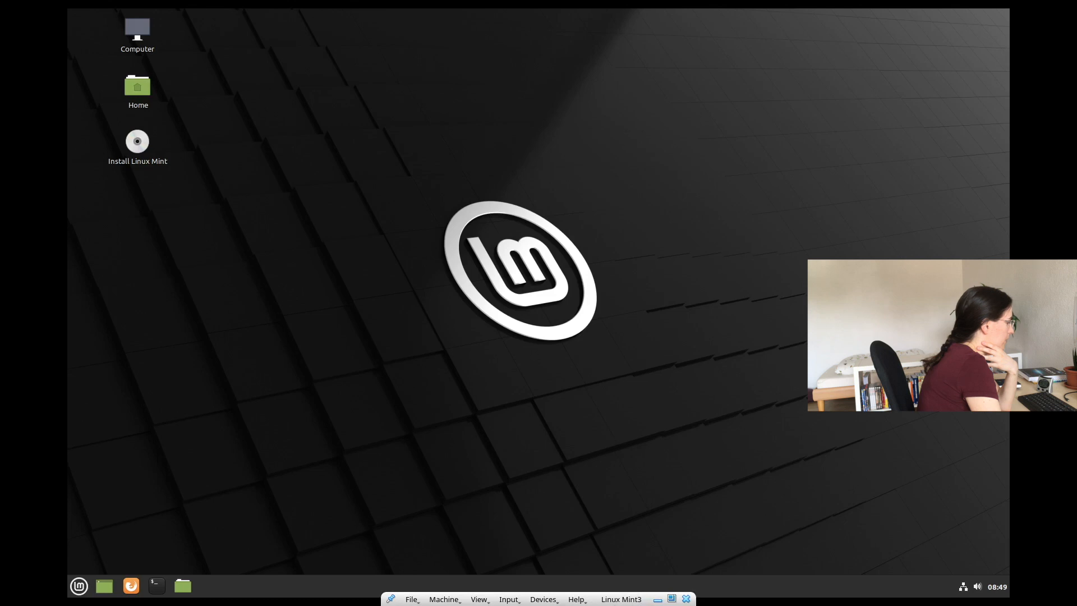
click(687, 599)
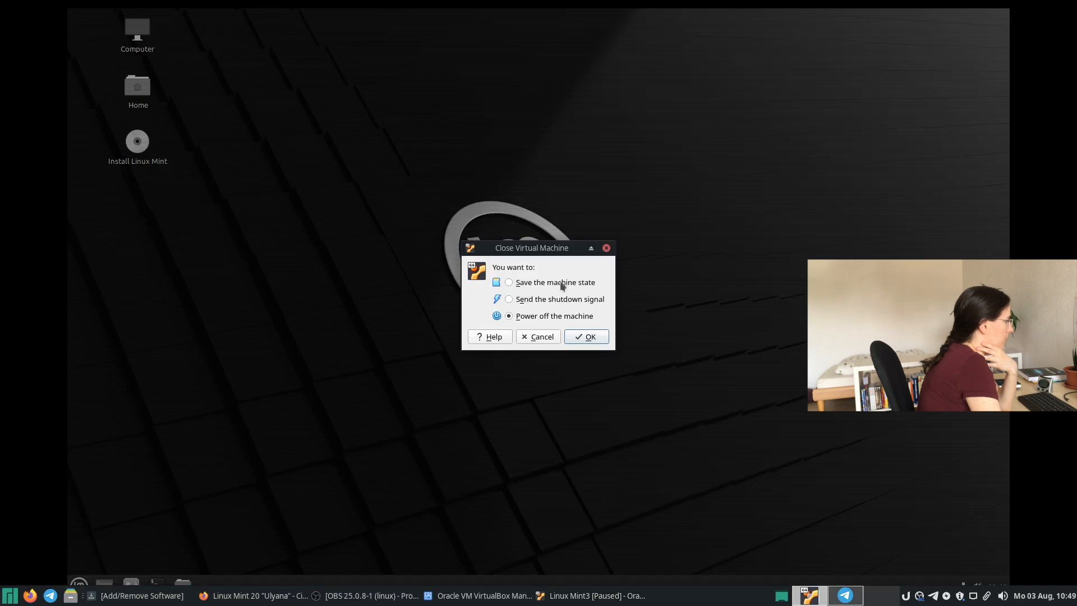
click(539, 336)
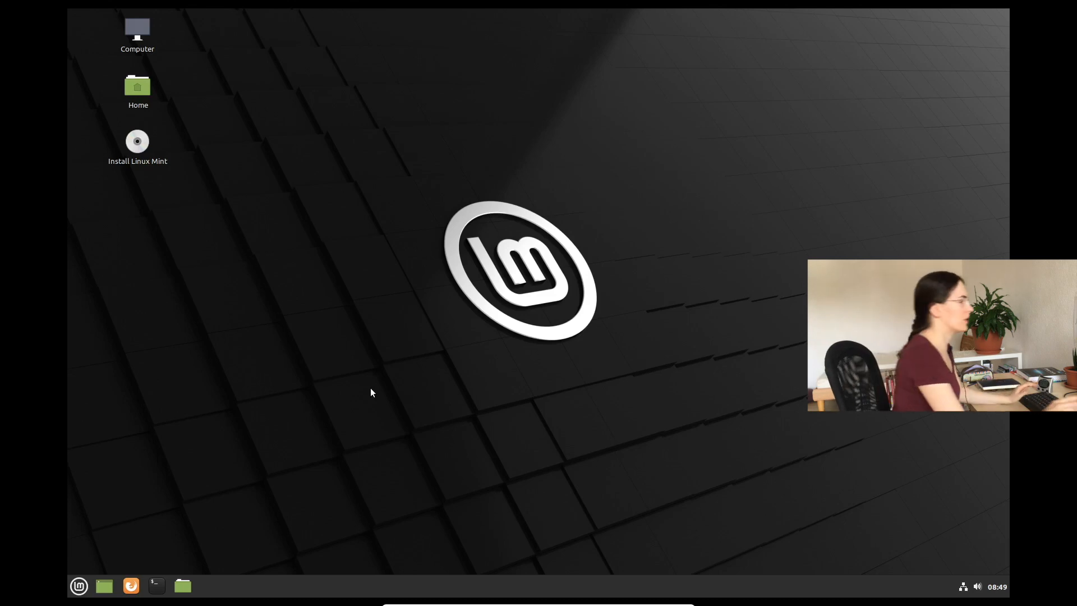
- Launch the Linux Mint installer, keep English as the language, and choose the German keyboard layout
double_click(147, 143)
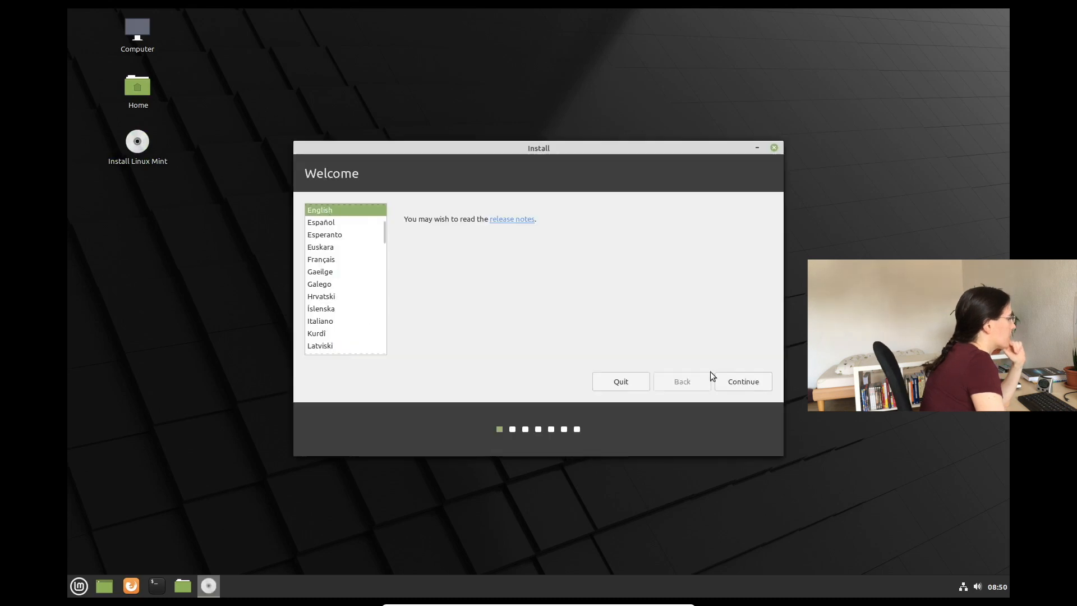
click(744, 379)
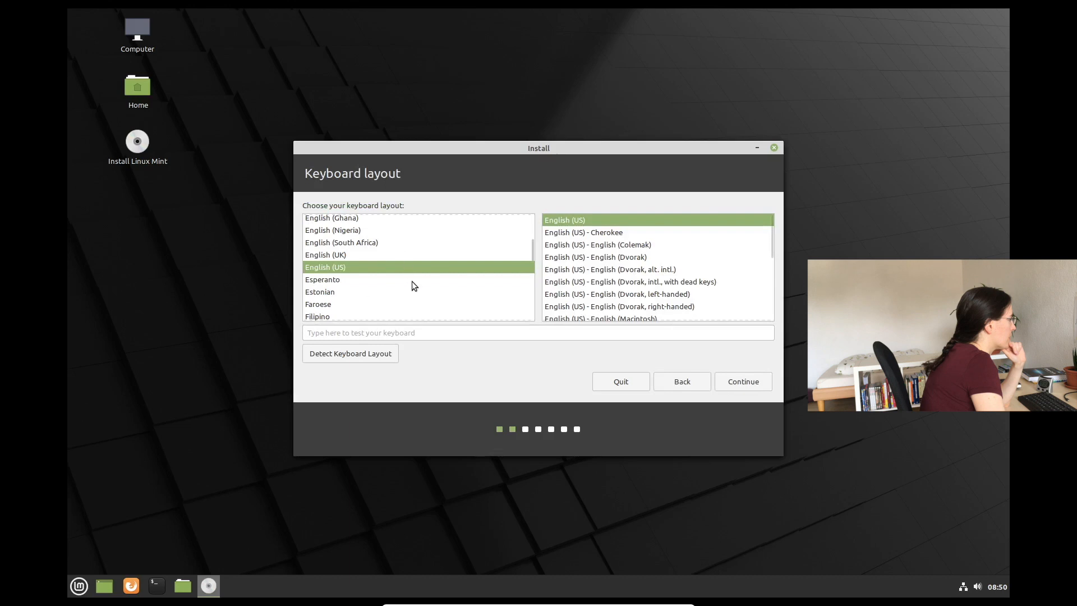
scroll(433, 268, down, 10)
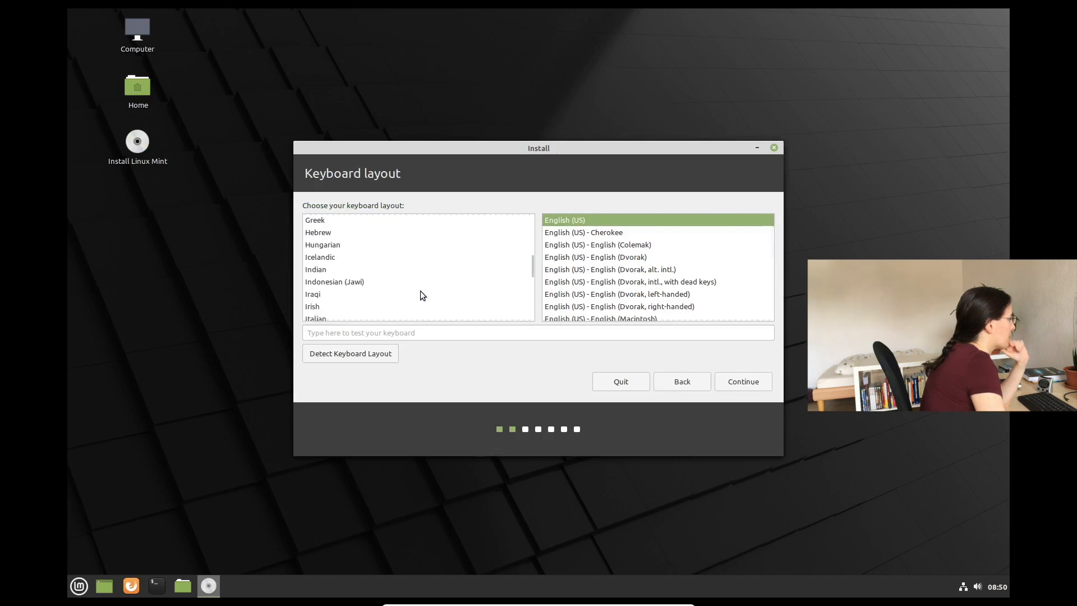
scroll(328, 265, up, 3)
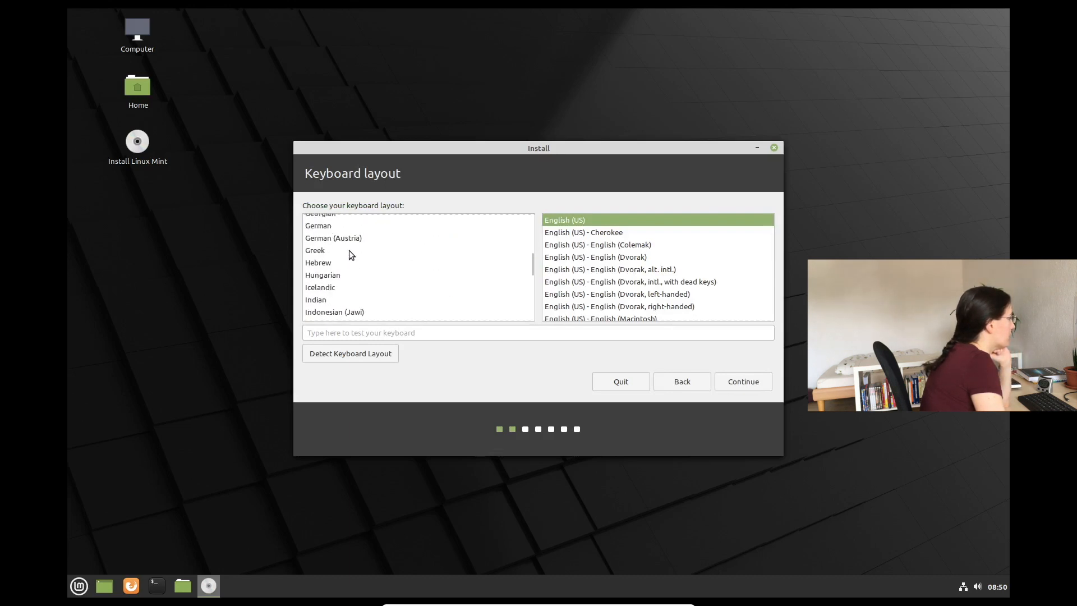
click(338, 227)
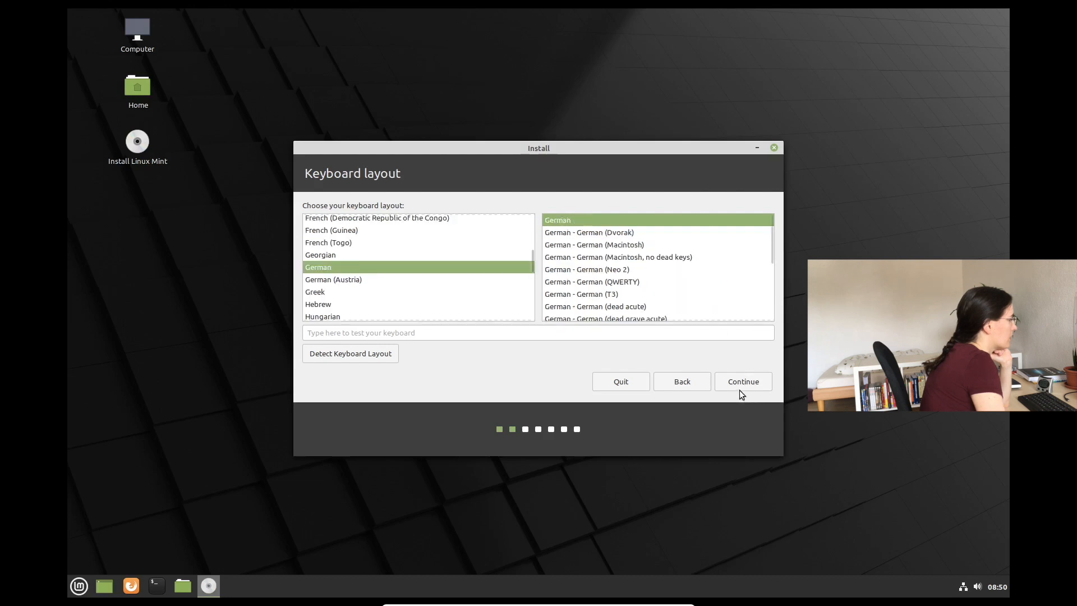
click(723, 386)
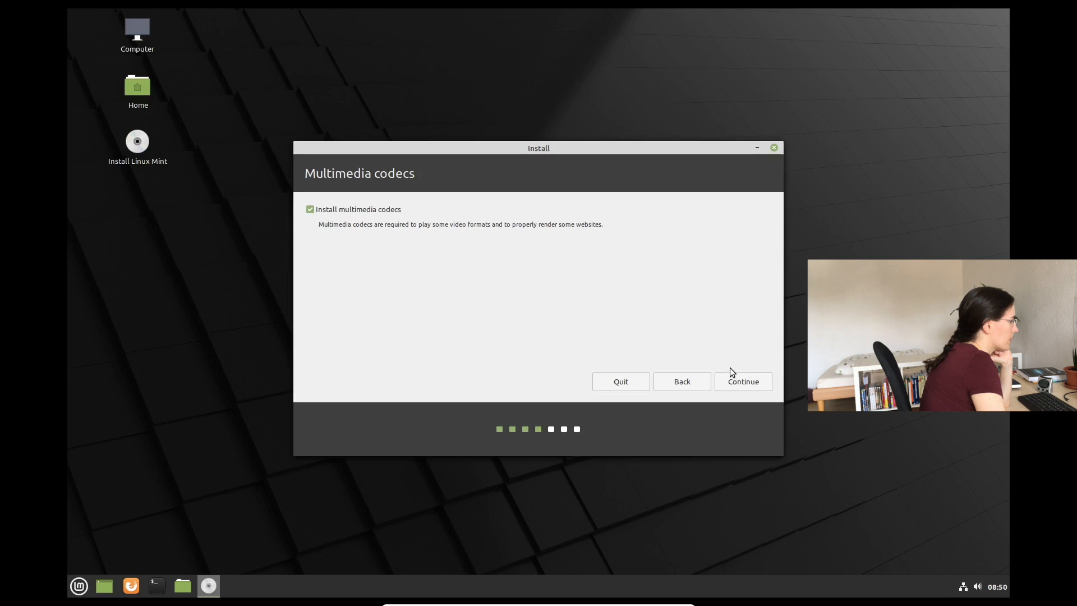
- Continue with multimedia codecs included and start the installation with the option to erase the disk and install Linux Mint
click(741, 385)
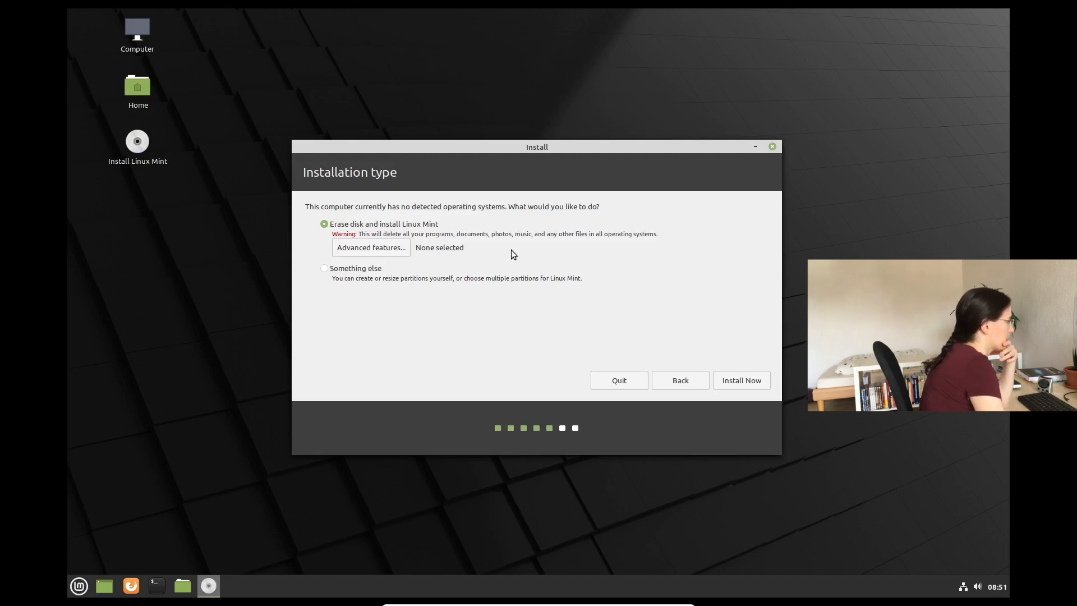
click(742, 381)
click(728, 360)
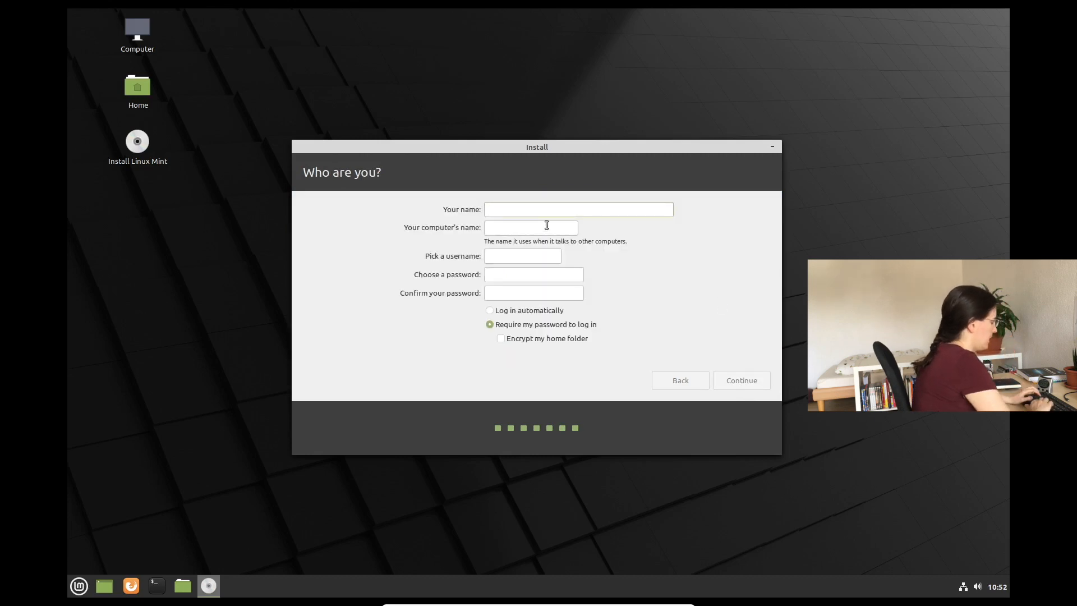
- Enter the user's name and the account password with its confirmation, keep the home folder unencrypted, and continue the installation
text(anja)
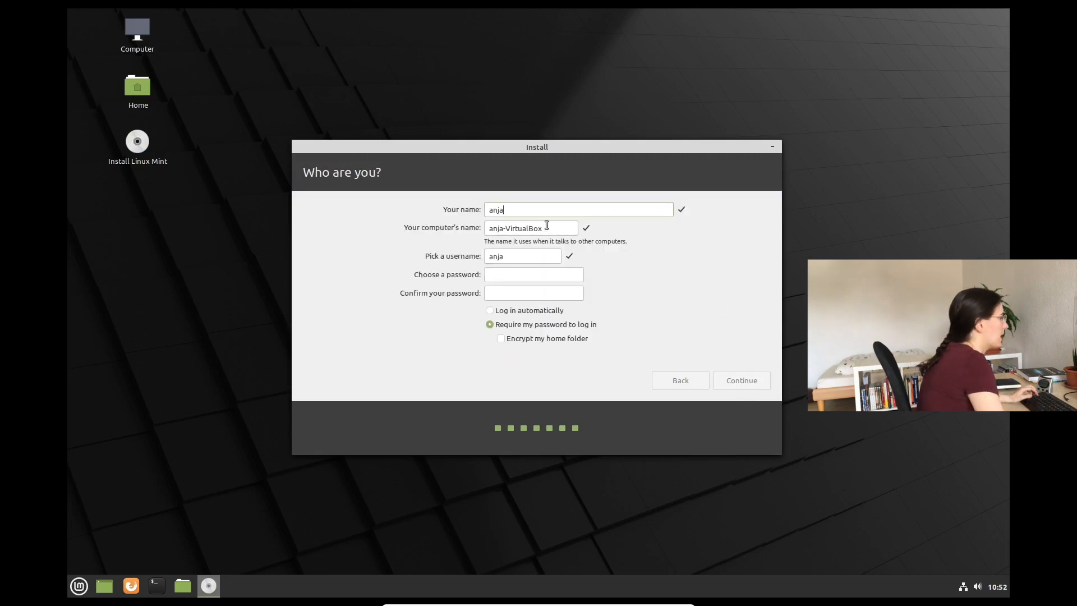
click(557, 275)
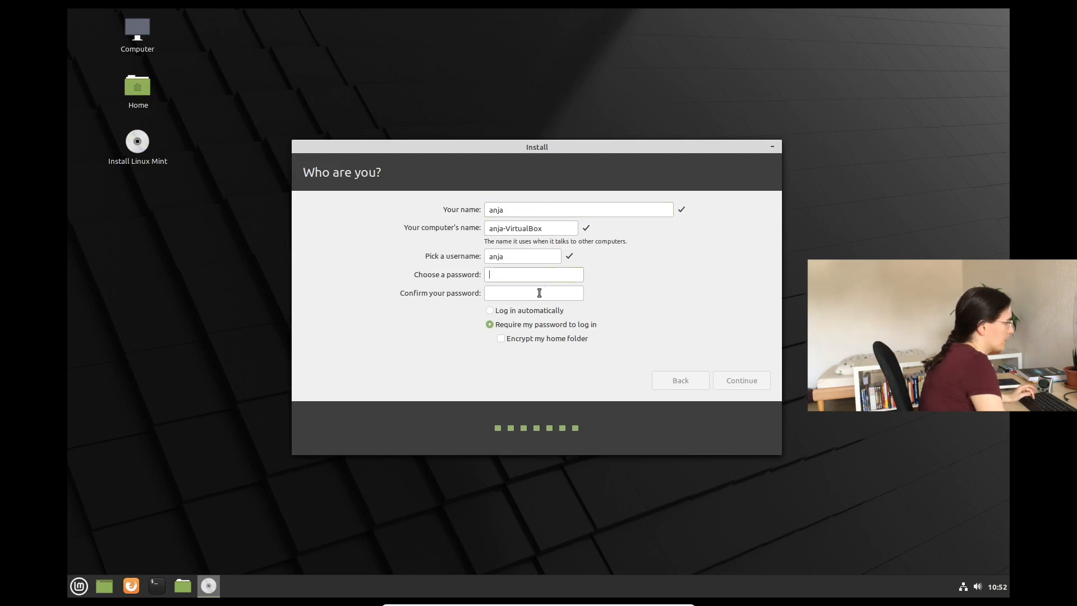
text(●)
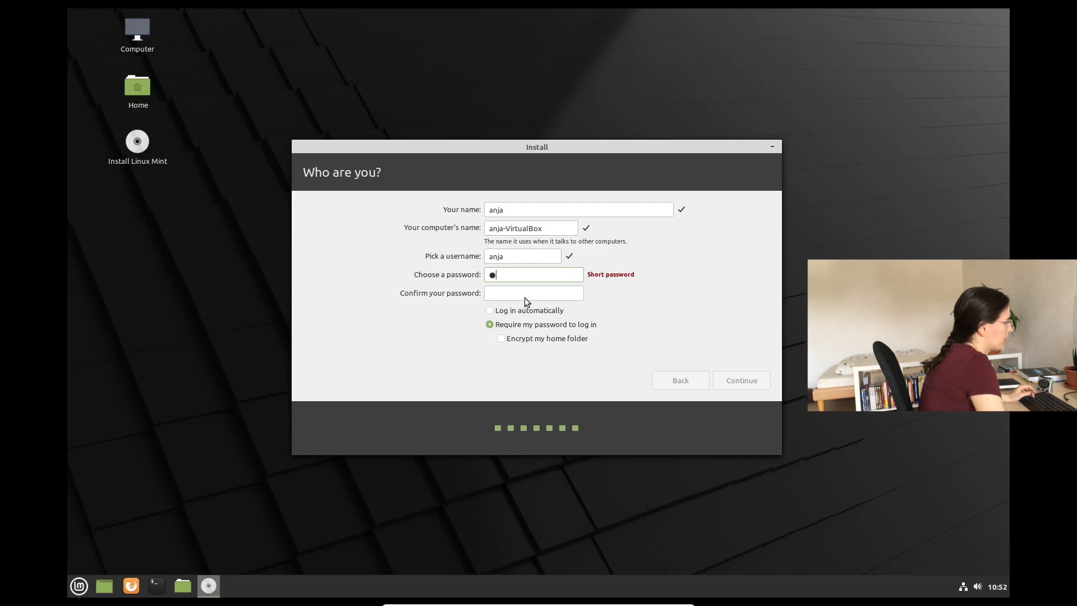
text(●)
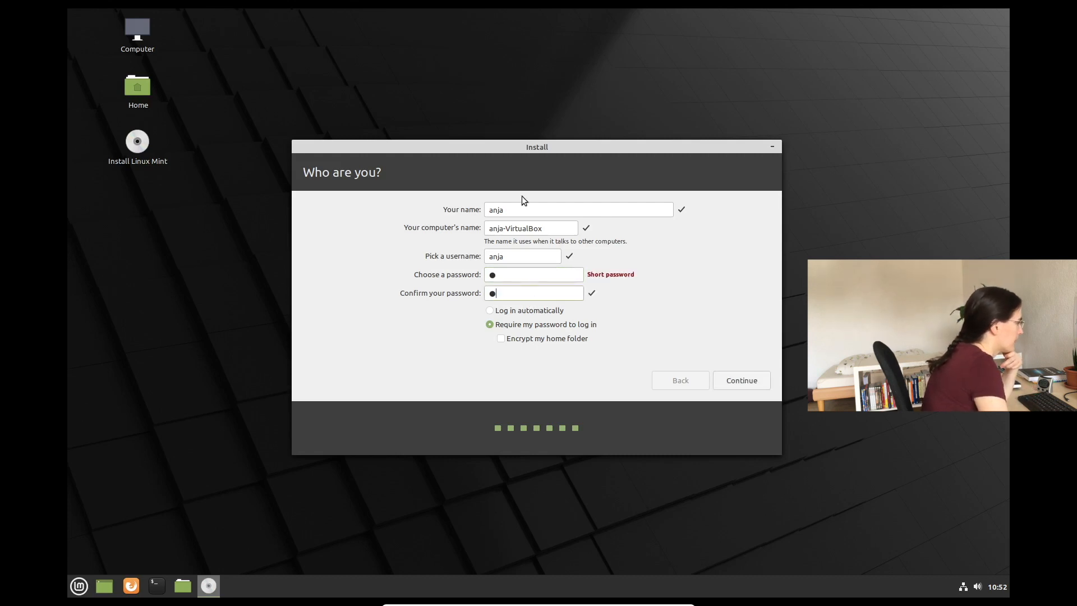
click(501, 338)
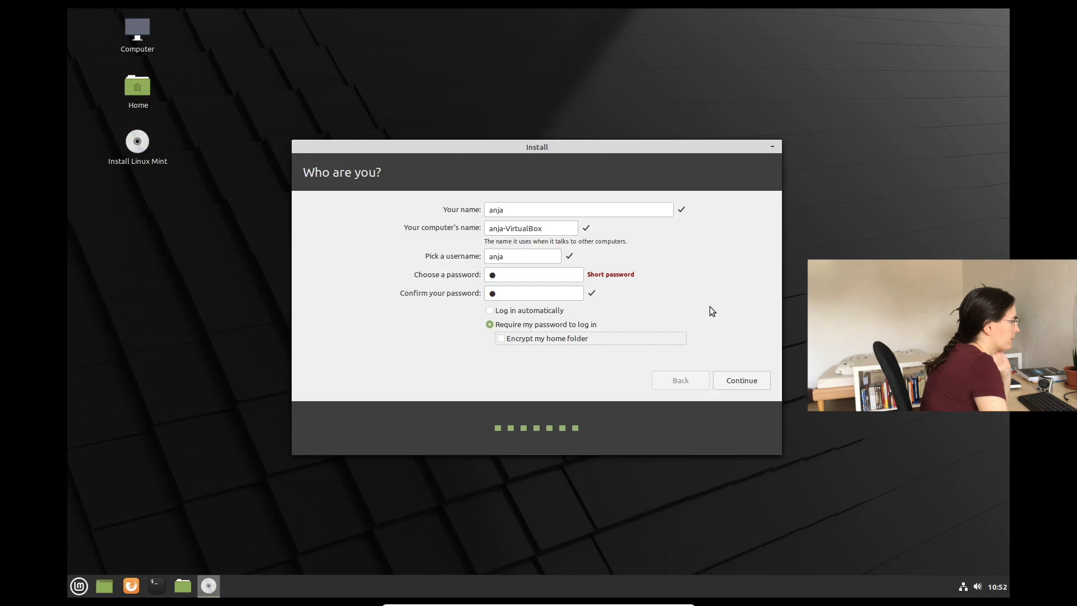
click(746, 381)
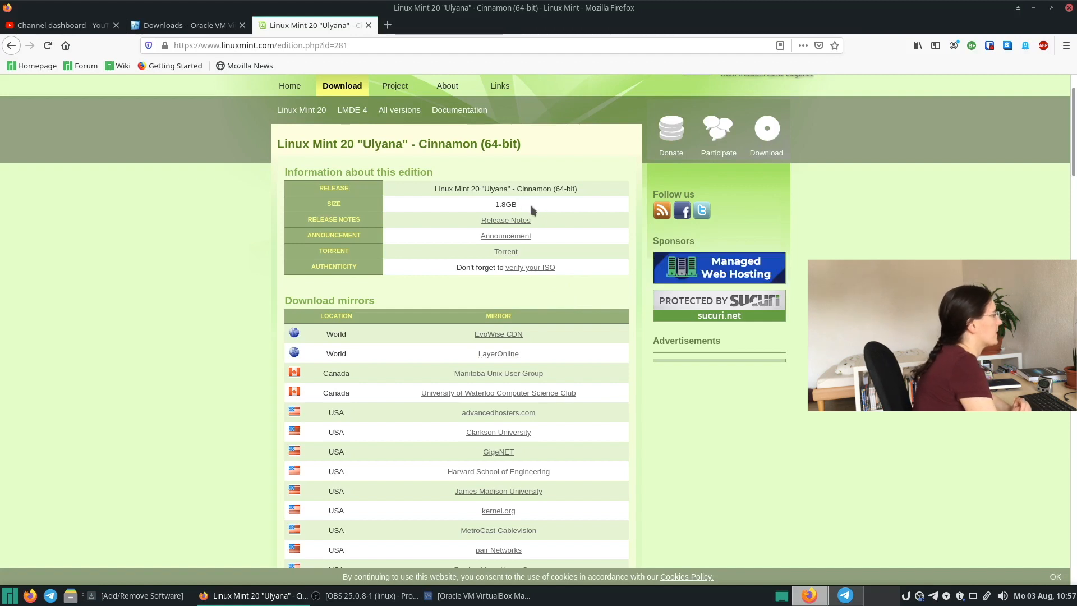
- Check the Linux Mint image size, search the web for "balena etcher" in a new browser tab, and view the download options on its website
drag(527, 207, 488, 201)
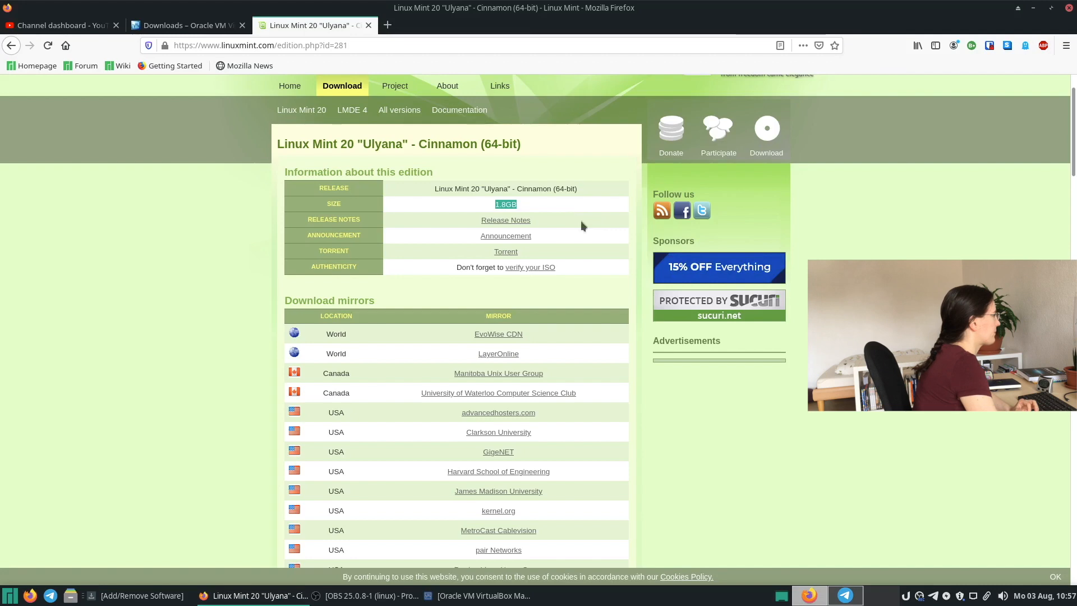
click(387, 25)
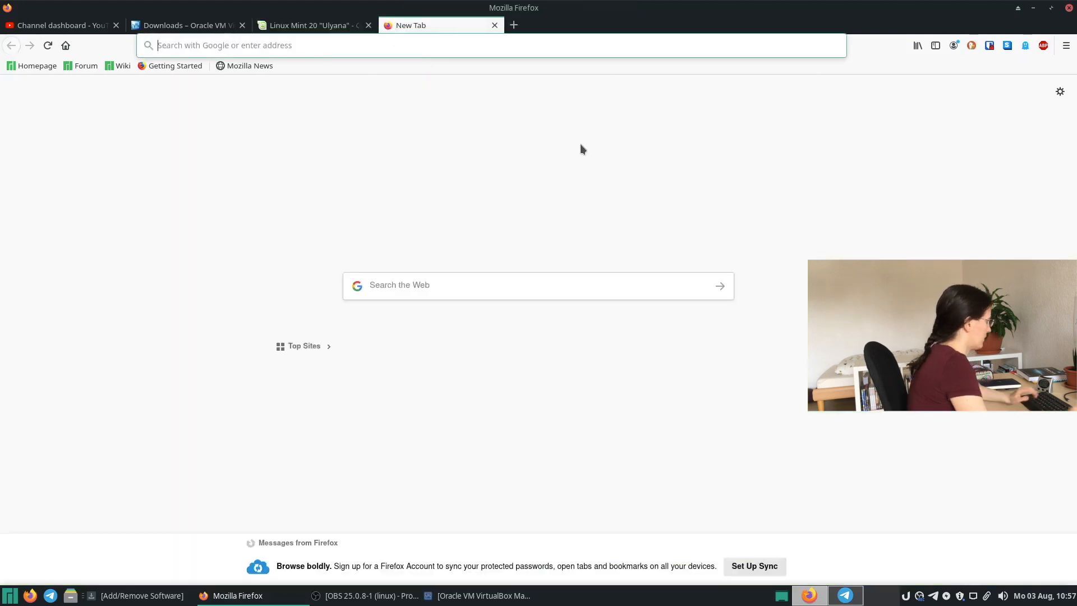
text(balen)
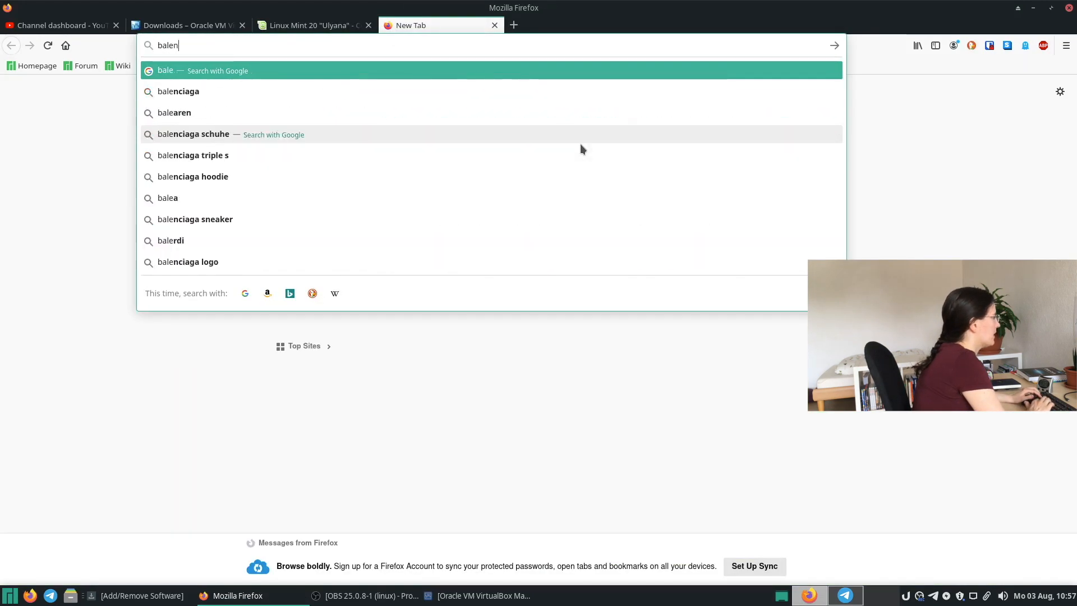
text(a etcher)
key(Return)
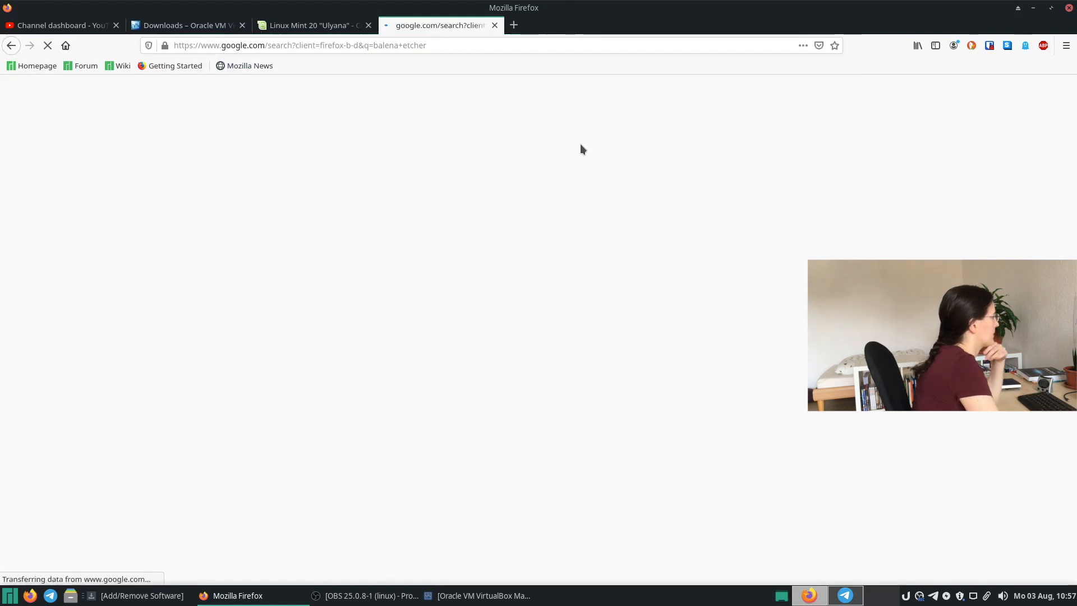
click(187, 213)
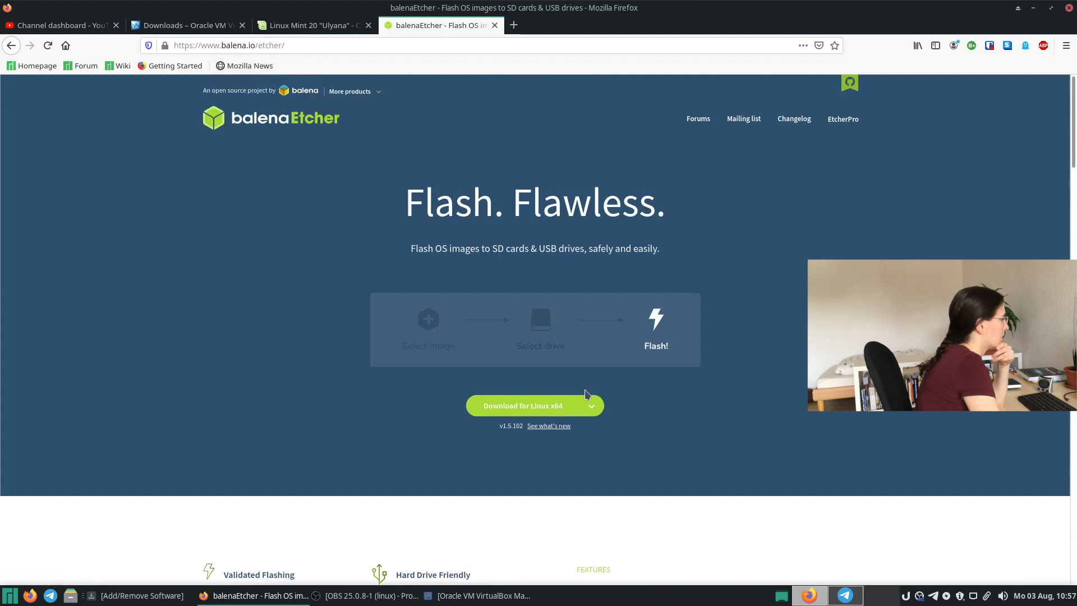
click(587, 408)
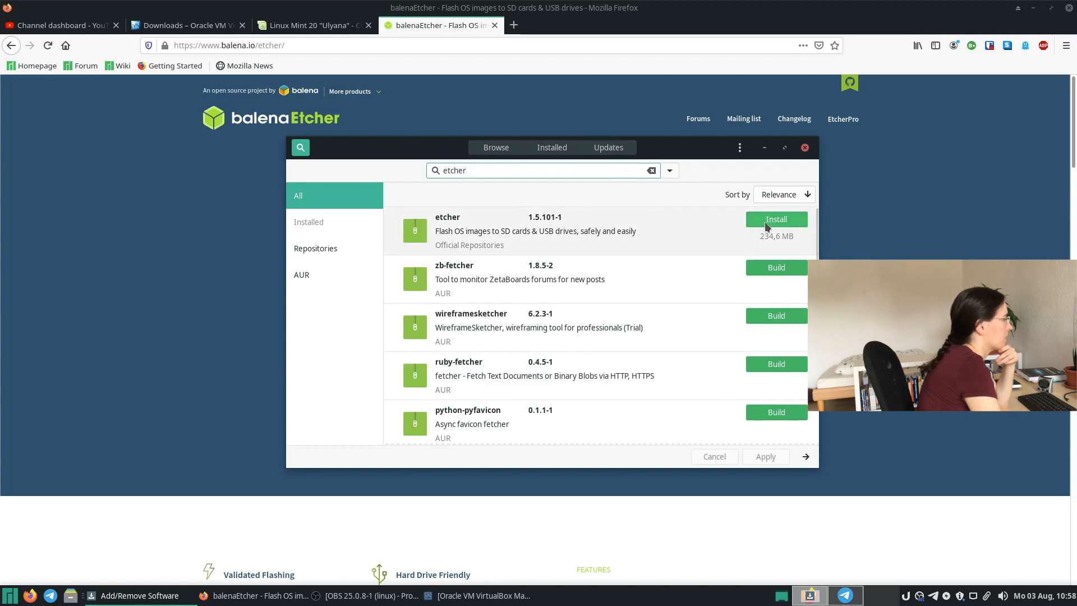
- Install the etcher package from the official repositories in Add/Remove Software, and launch balenaEtcher
click(781, 225)
click(769, 462)
text(et)
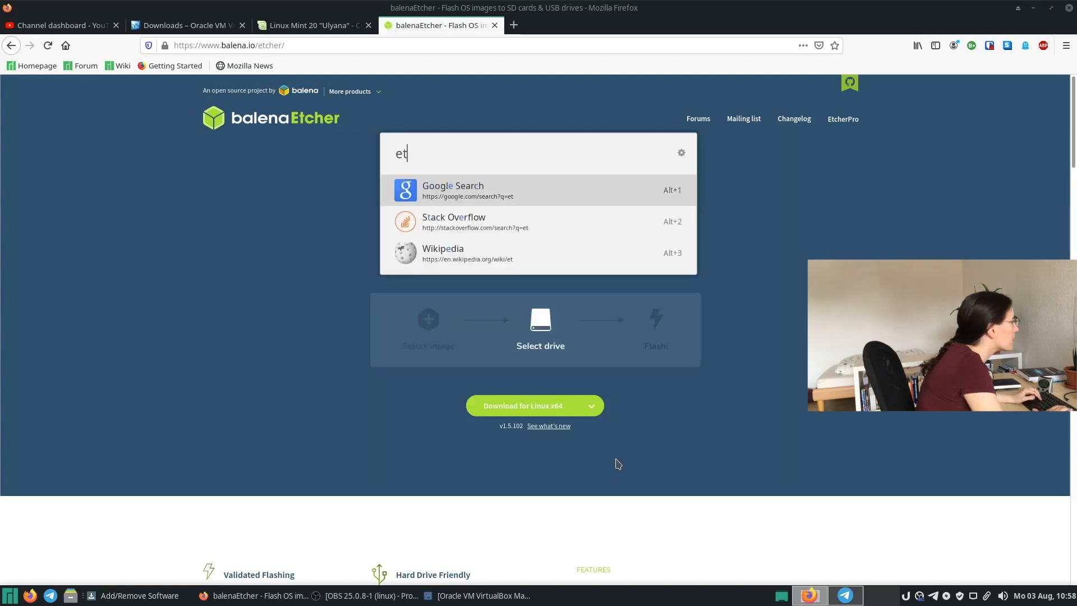
key(BackSpace)
key(BackSpace)
text(balen)
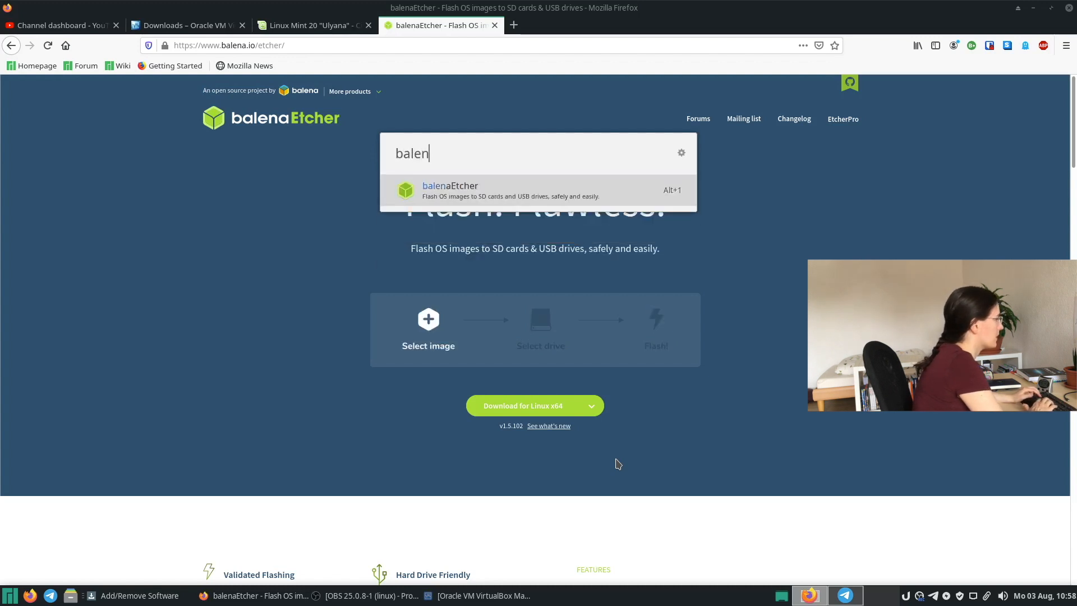
key(Return)
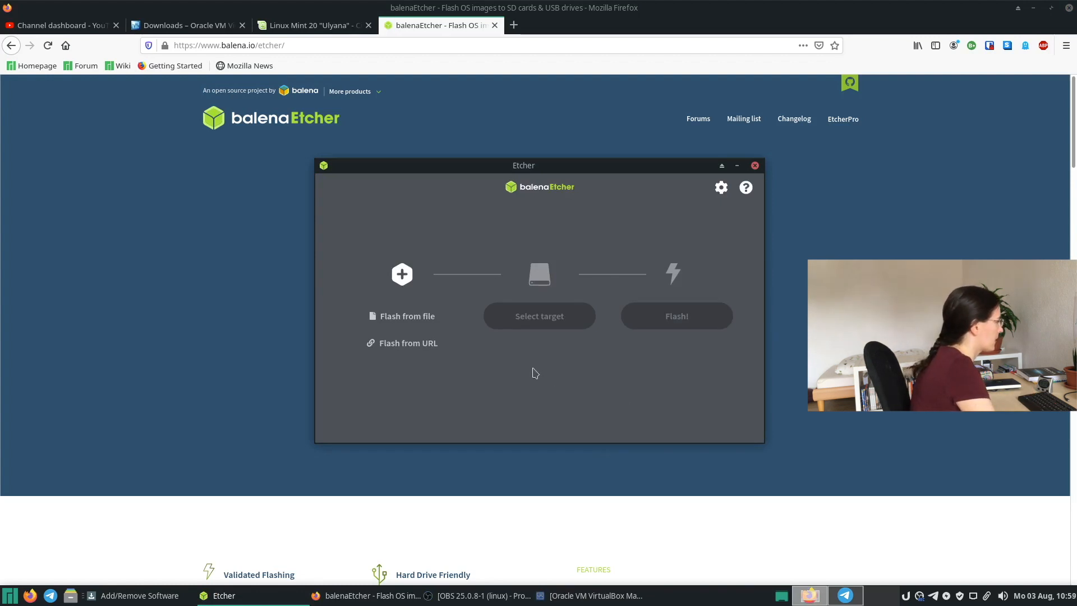
- Load linuxmint-20-cinnamon-64bit.iso as the image to flash, and view the available target drives without selecting one
click(410, 323)
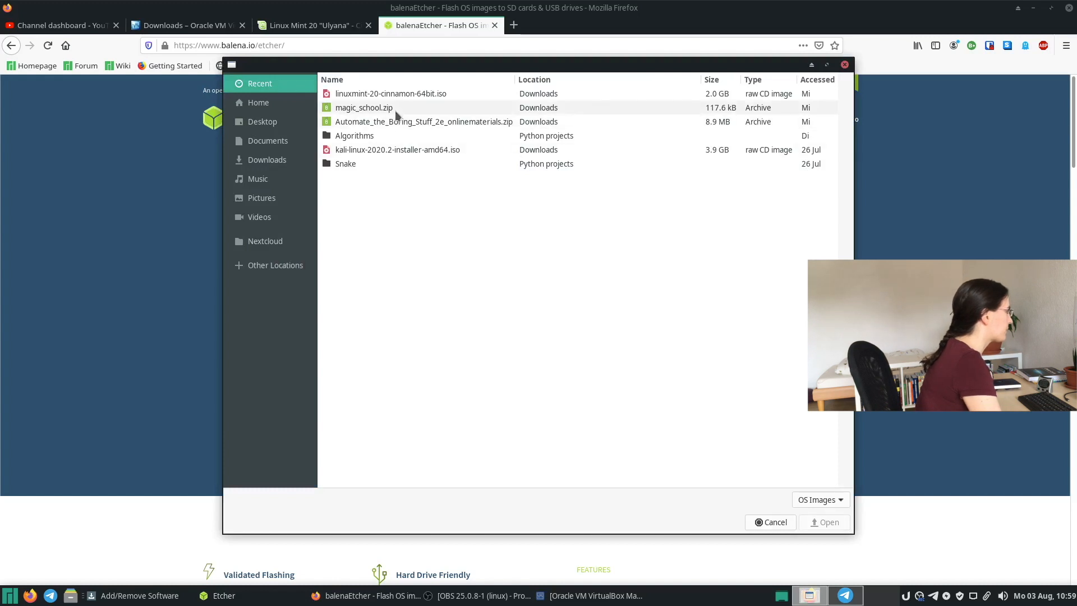
click(402, 96)
click(824, 522)
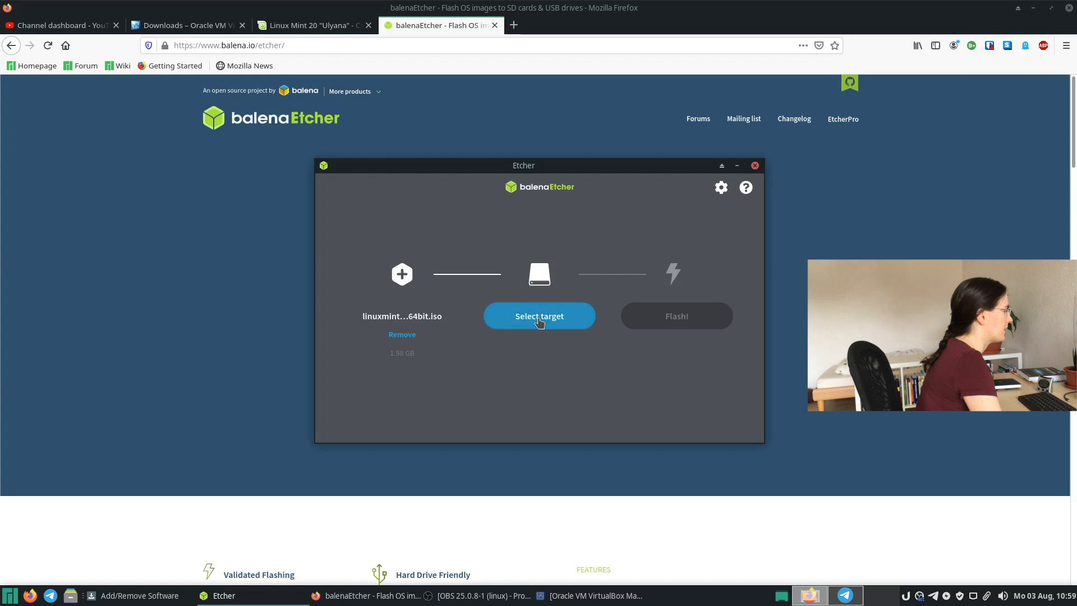
click(540, 320)
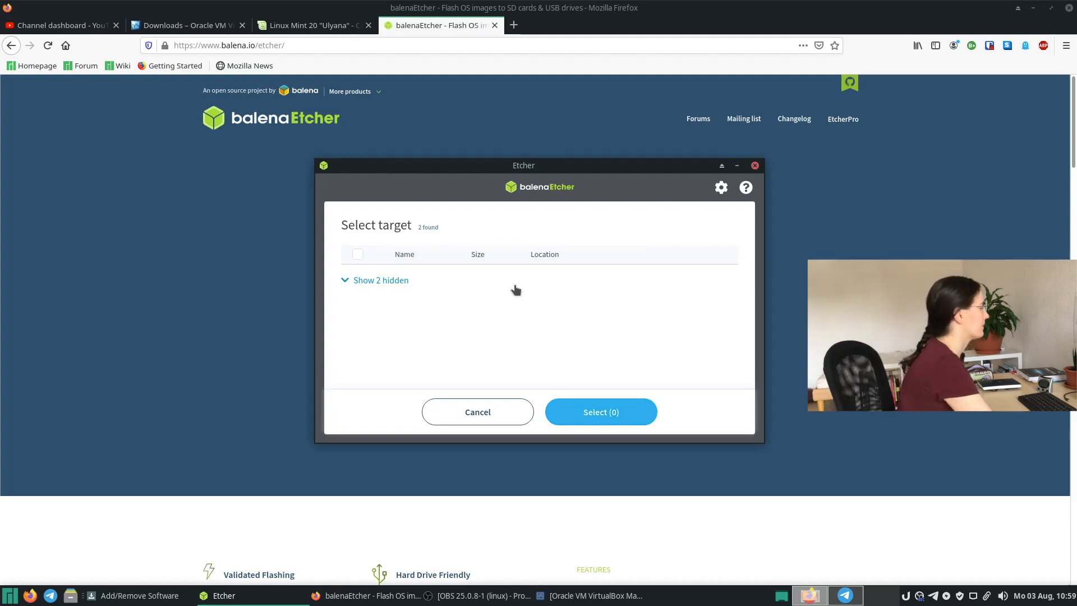
click(494, 413)
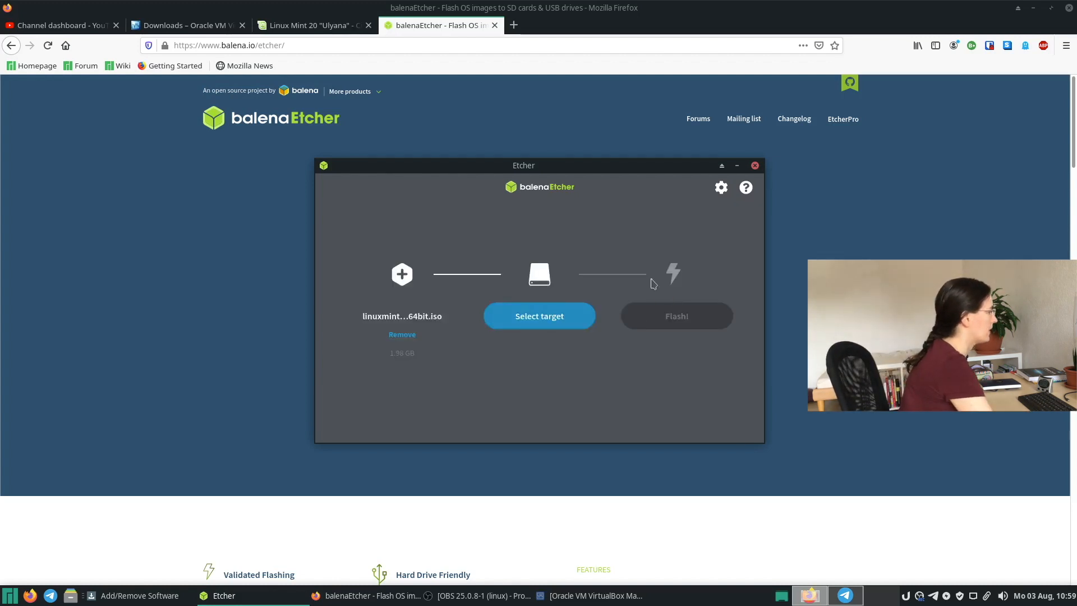